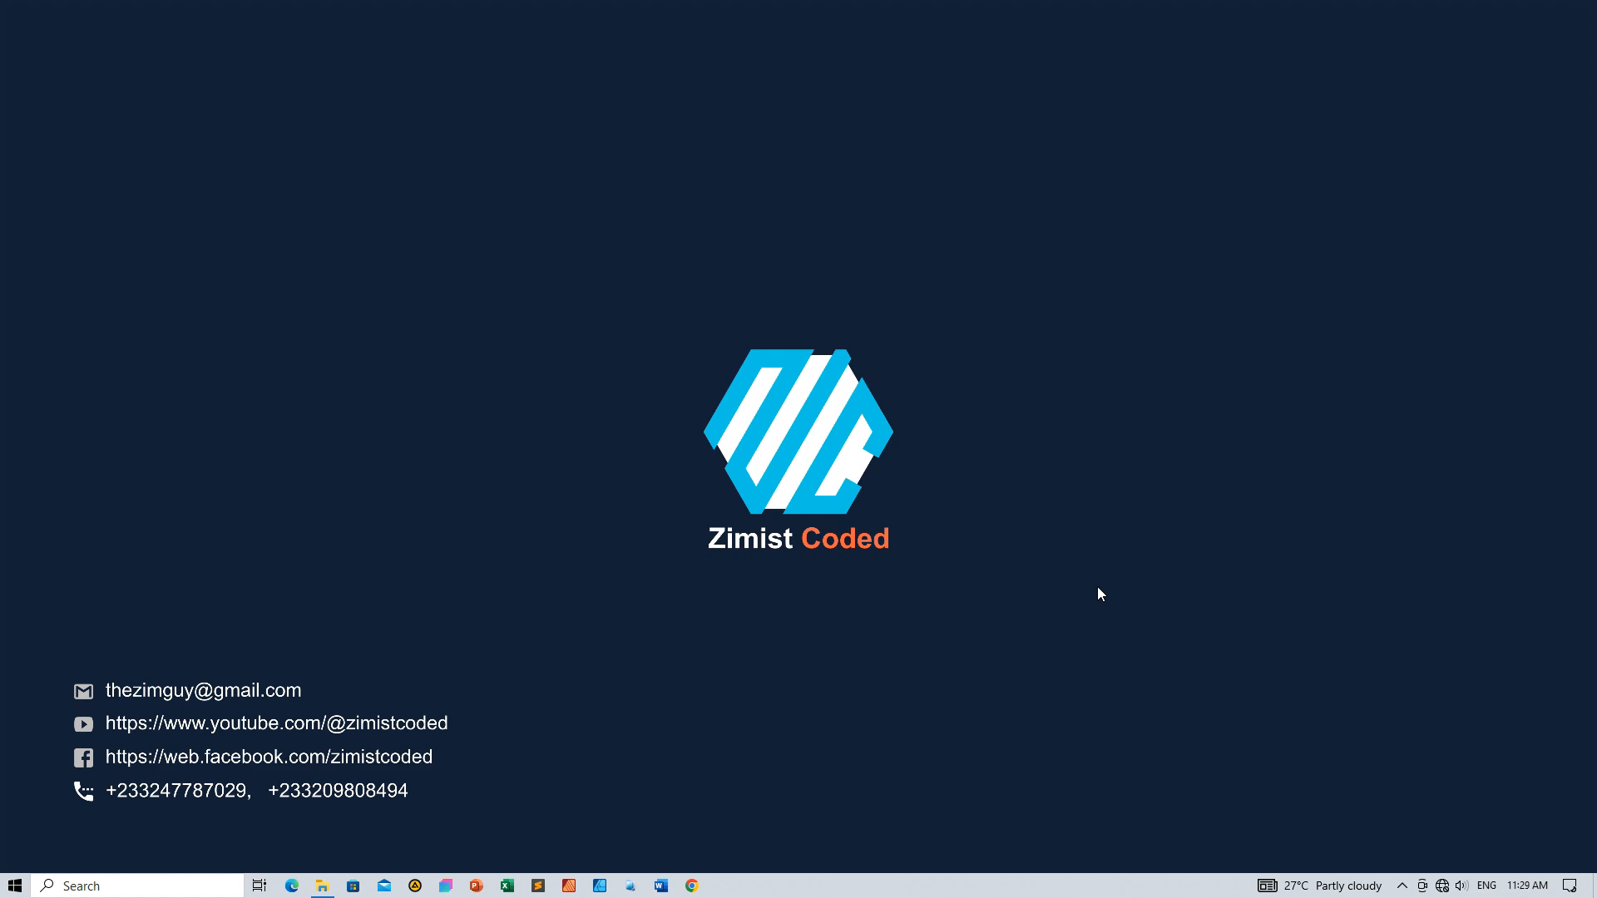
Create a blank Word document and generate six paragraphs of placeholder text with =lorem(6, 20)
left_click(659, 886)
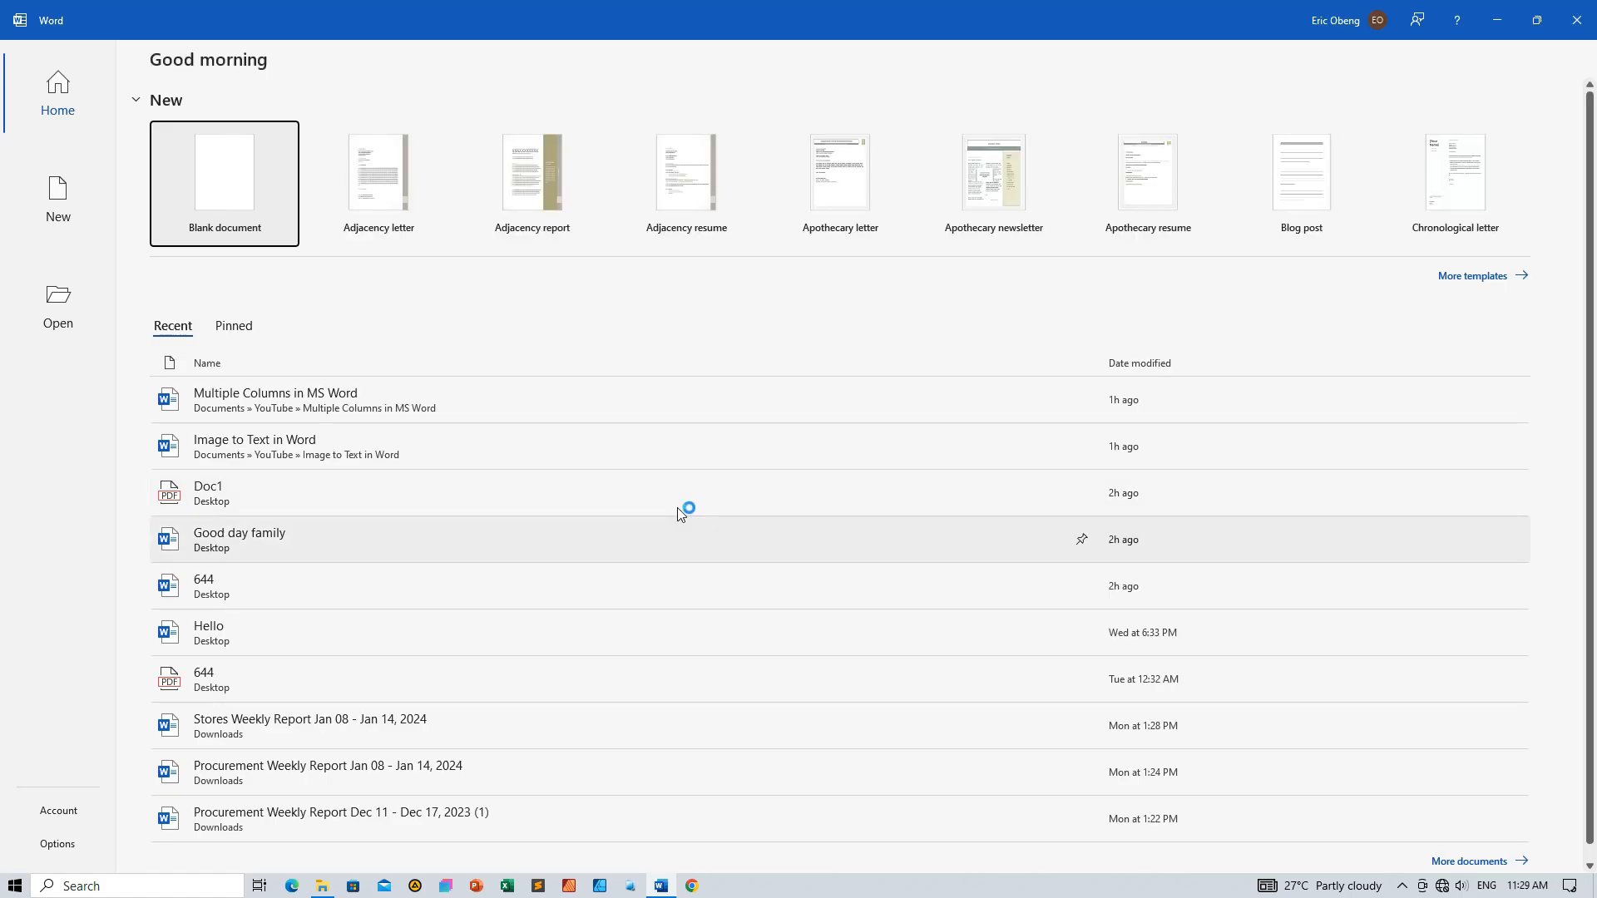
left_click(241, 176)
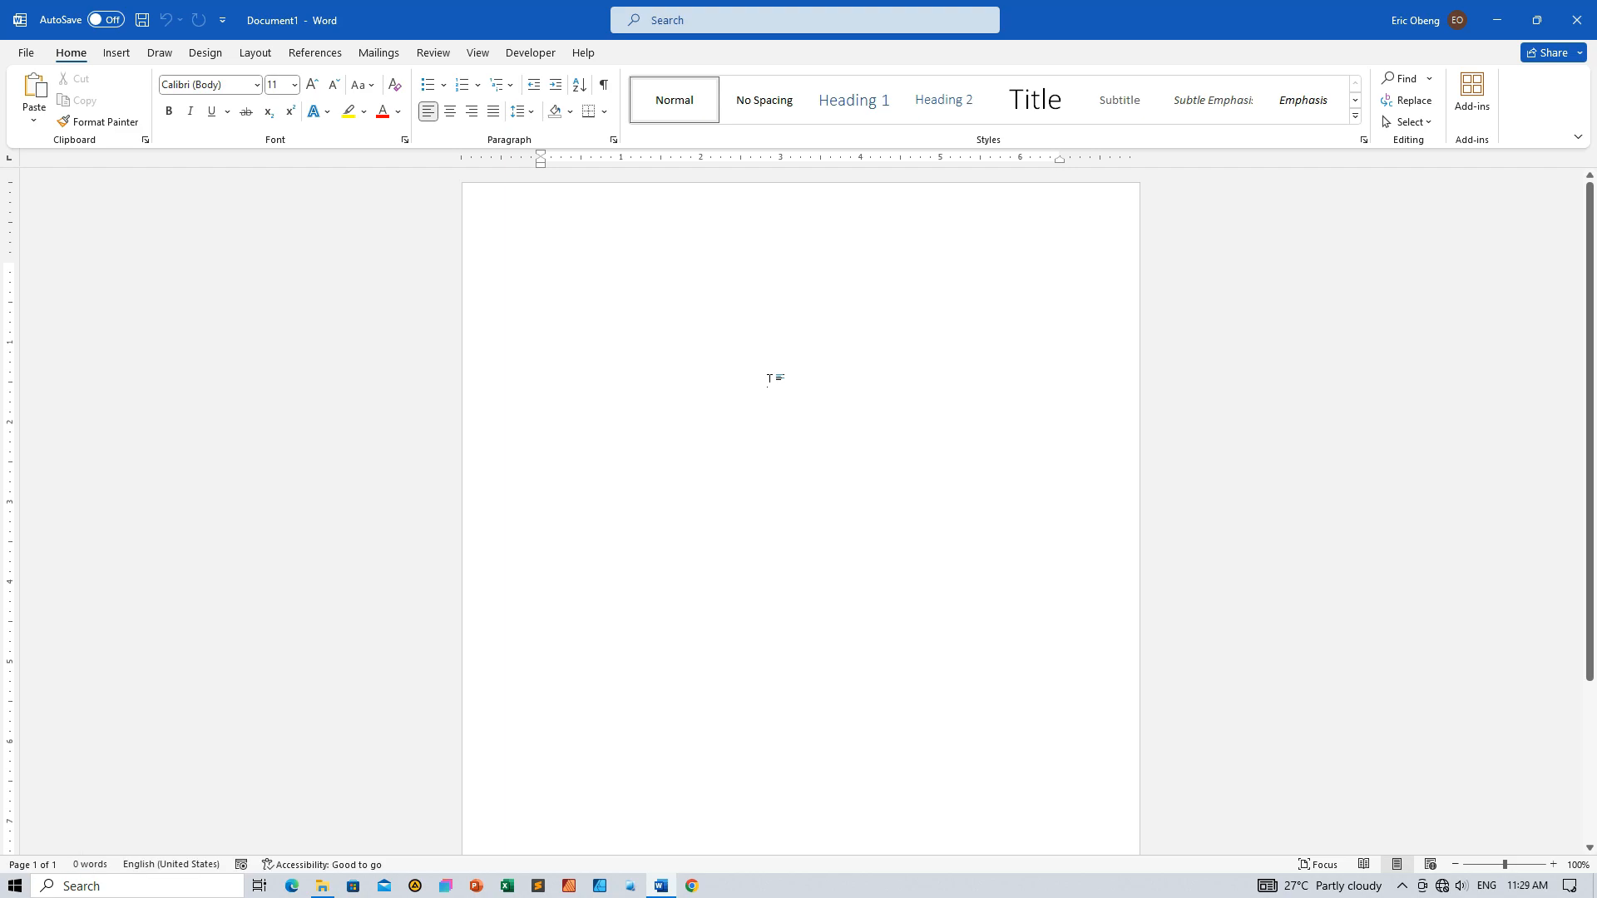
type("=lorem(")
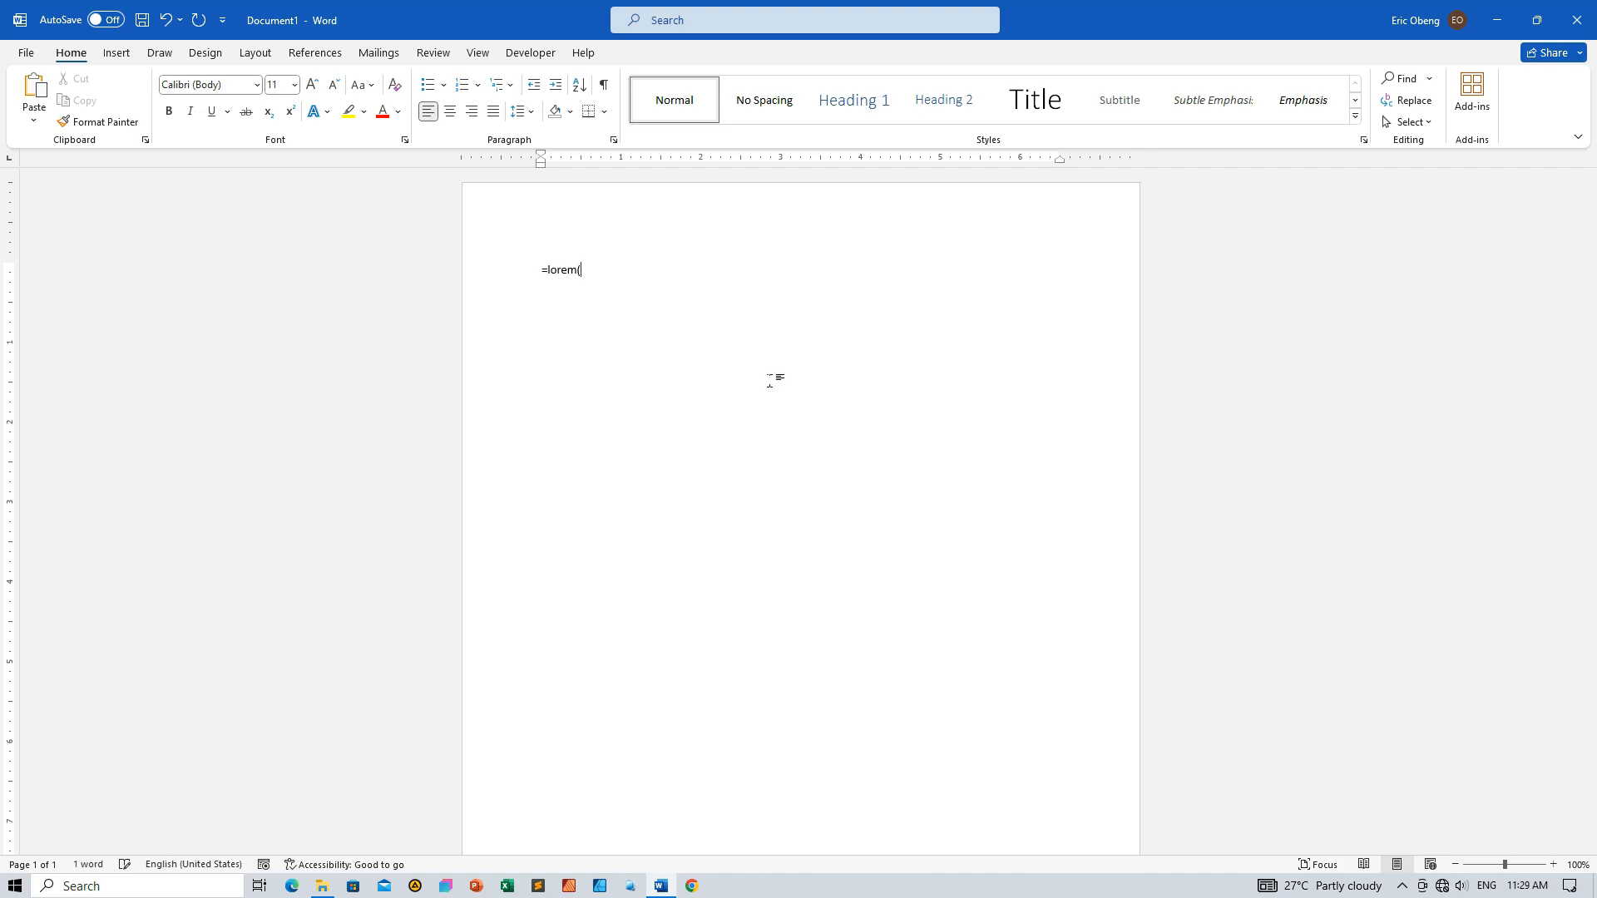
scroll(798, 382, "up", 4)
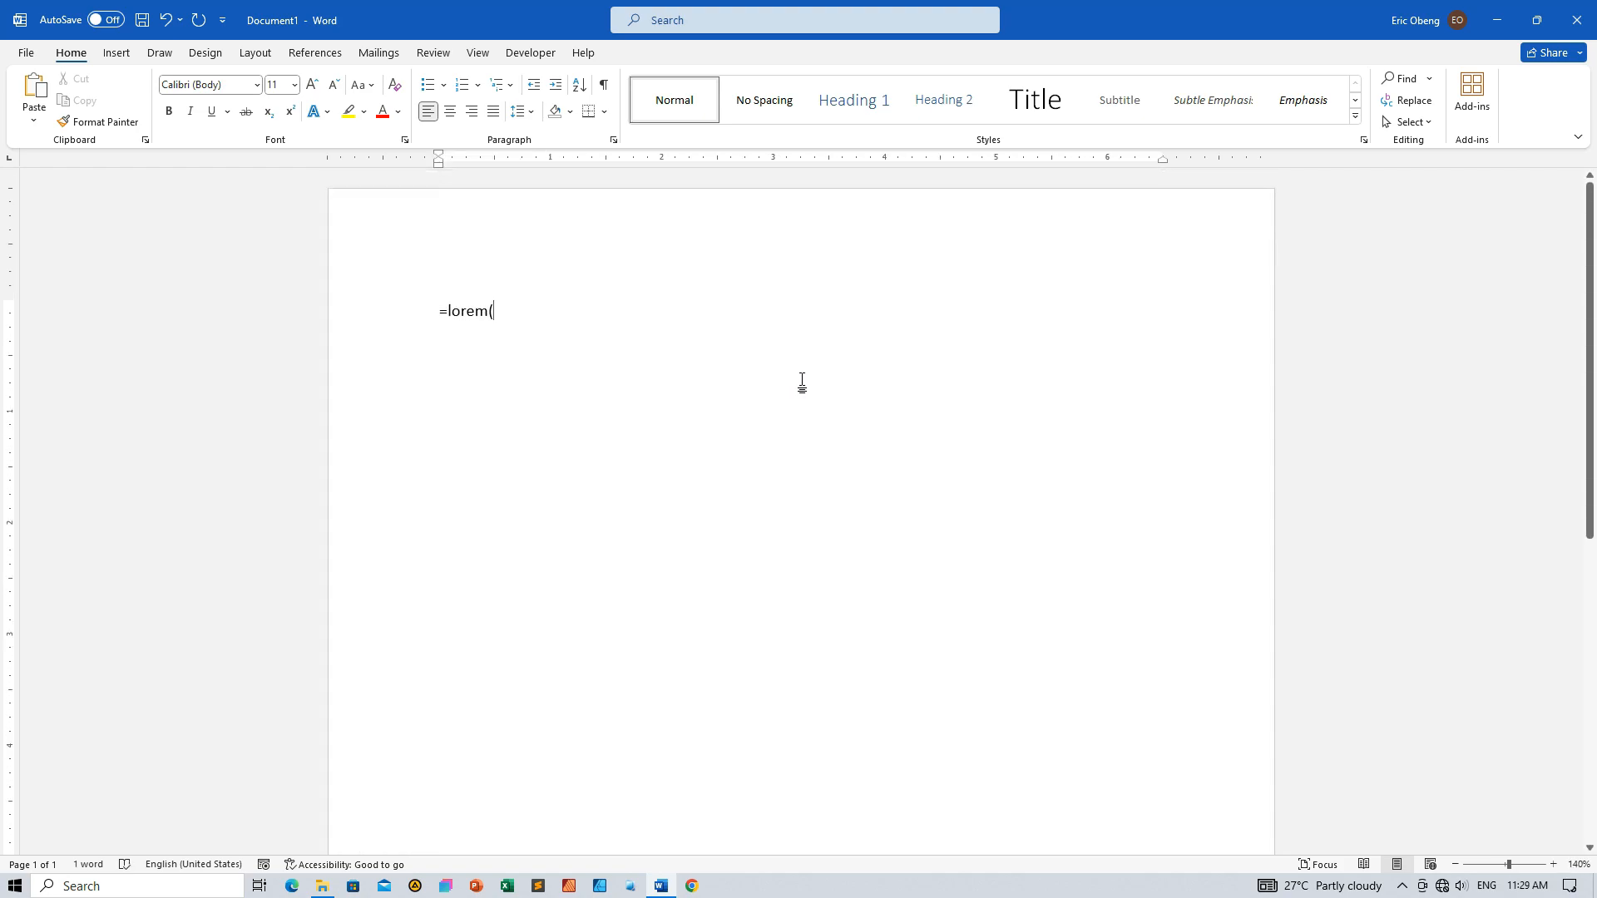
type("lorem(6, 20)")
key("Return")
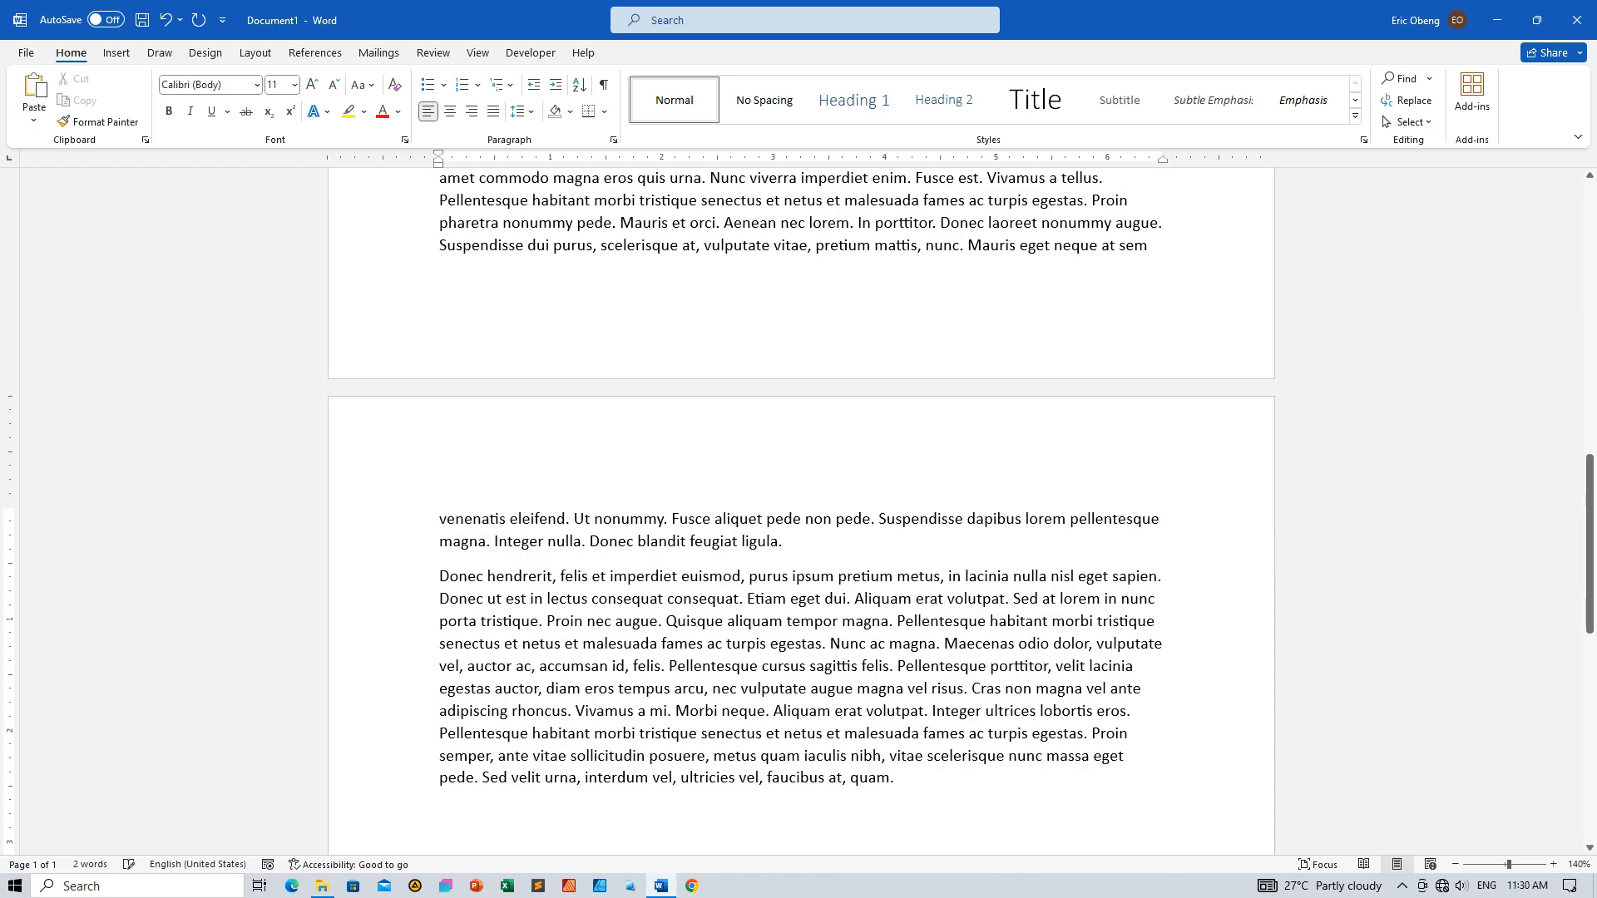
Review the generated placeholder paragraphs across both pages of the document
scroll(687, 394, "up", 10)
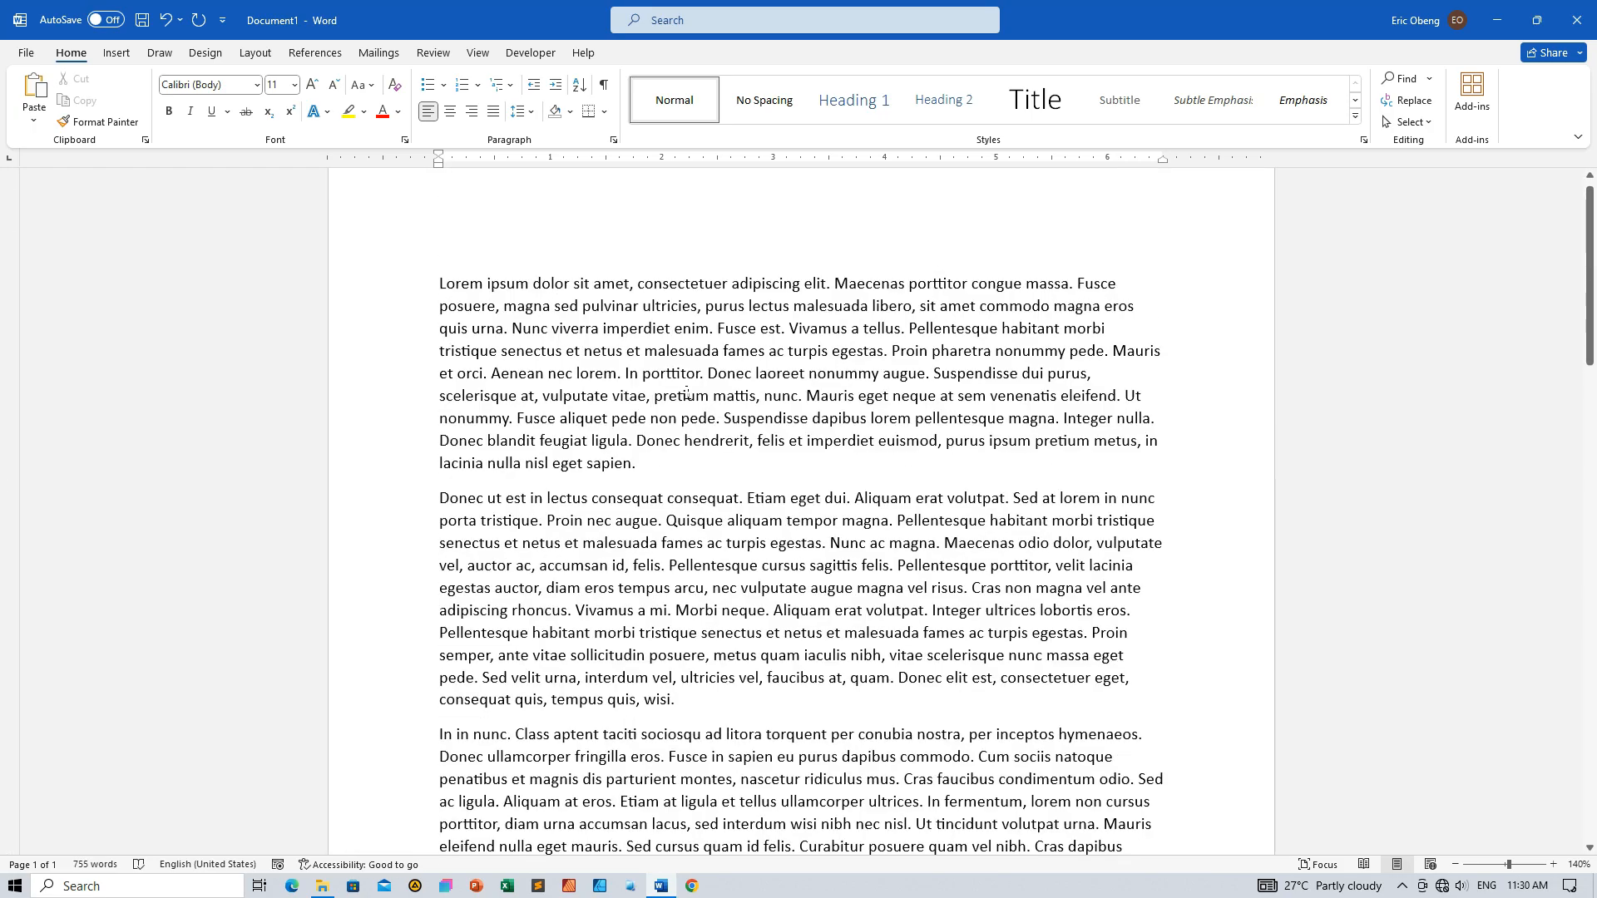
scroll(687, 394, "up", 1)
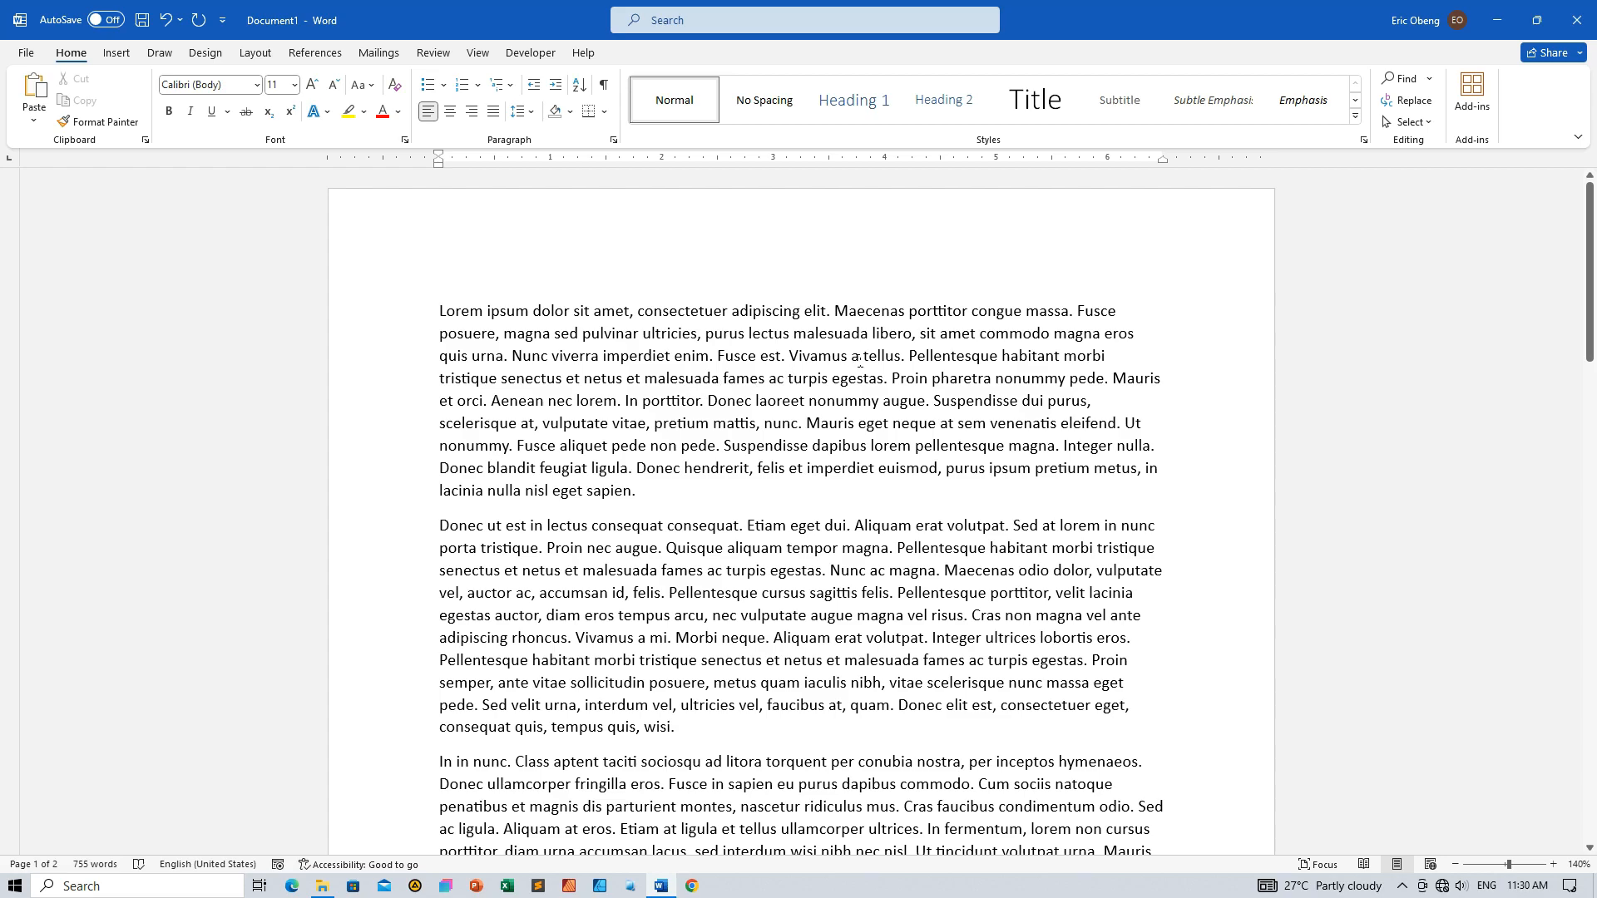
scroll(859, 360, "down", 2)
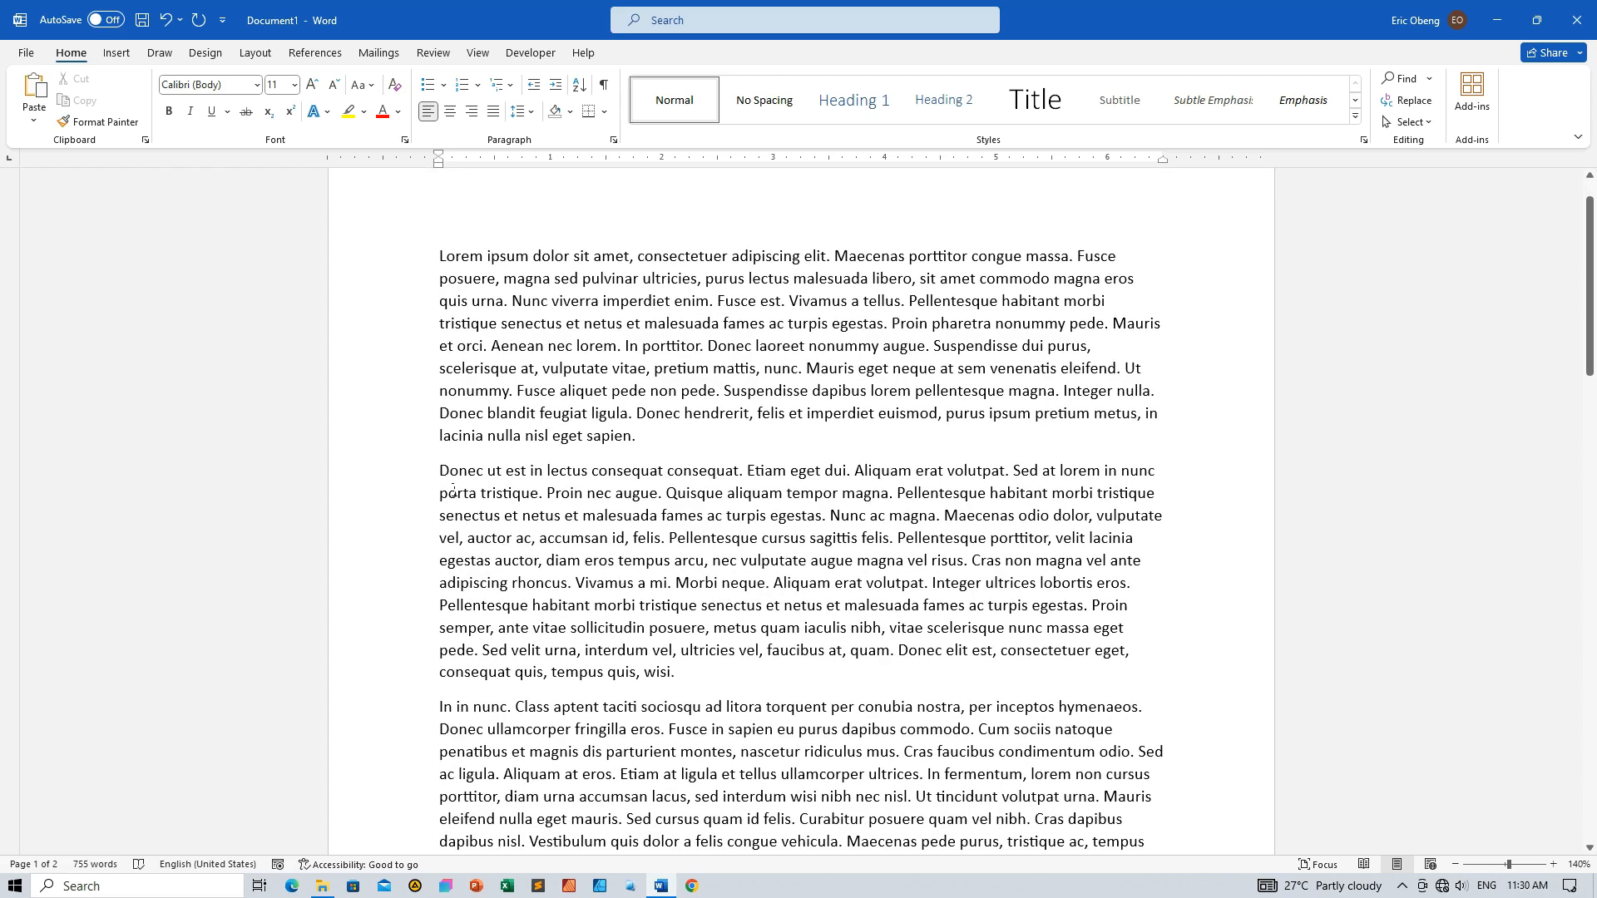
scroll(687, 420, "up", 2)
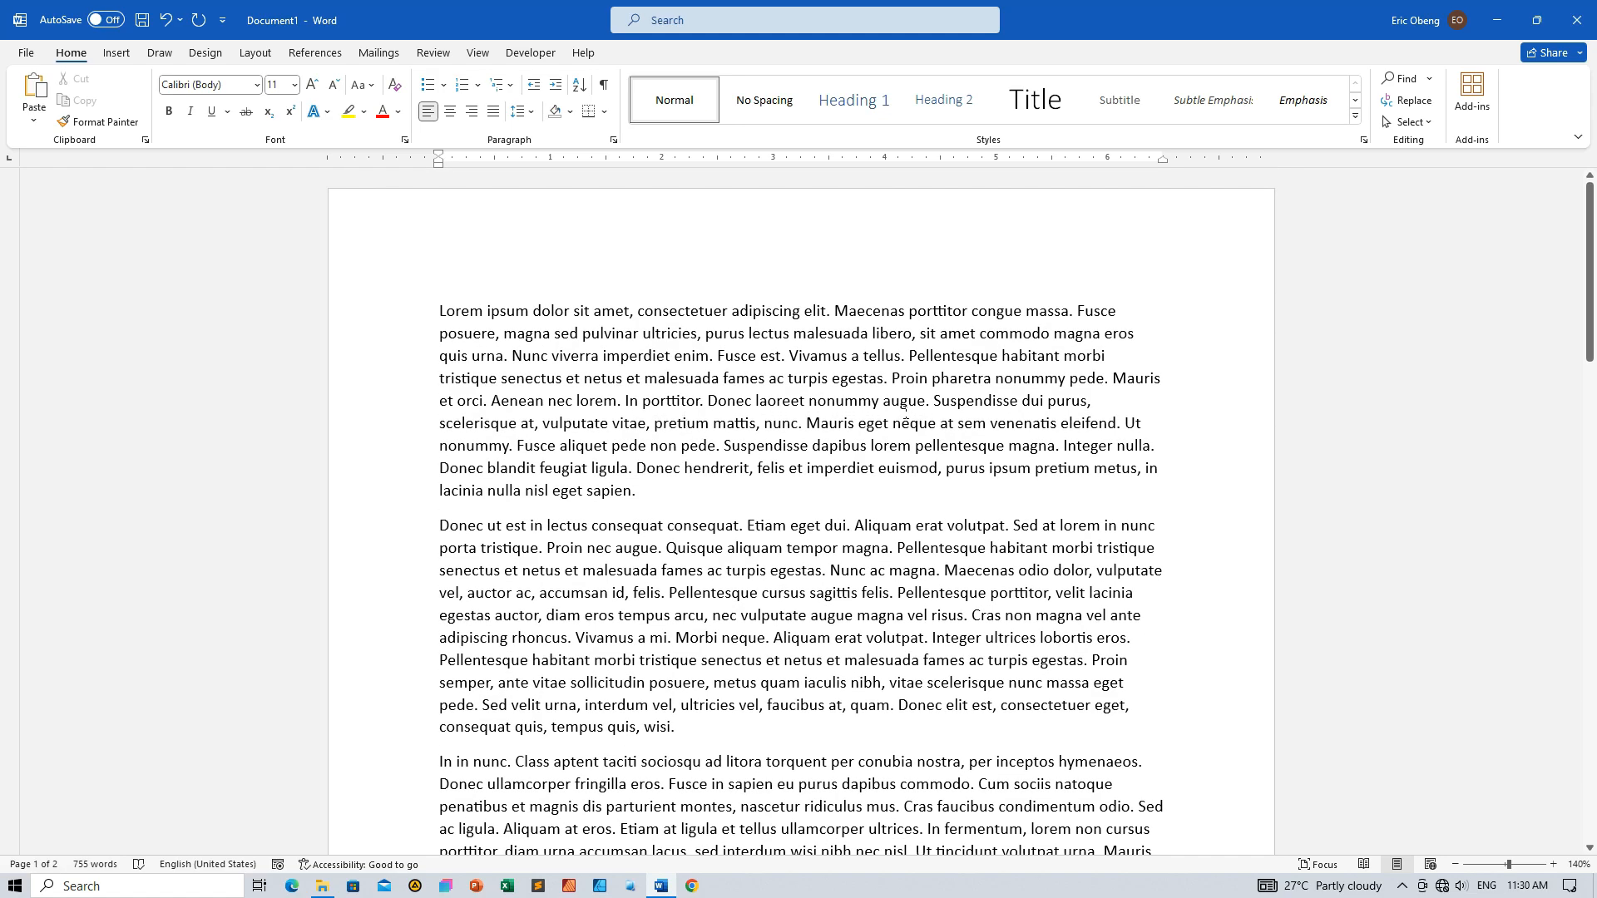
scroll(968, 415, "down", 20)
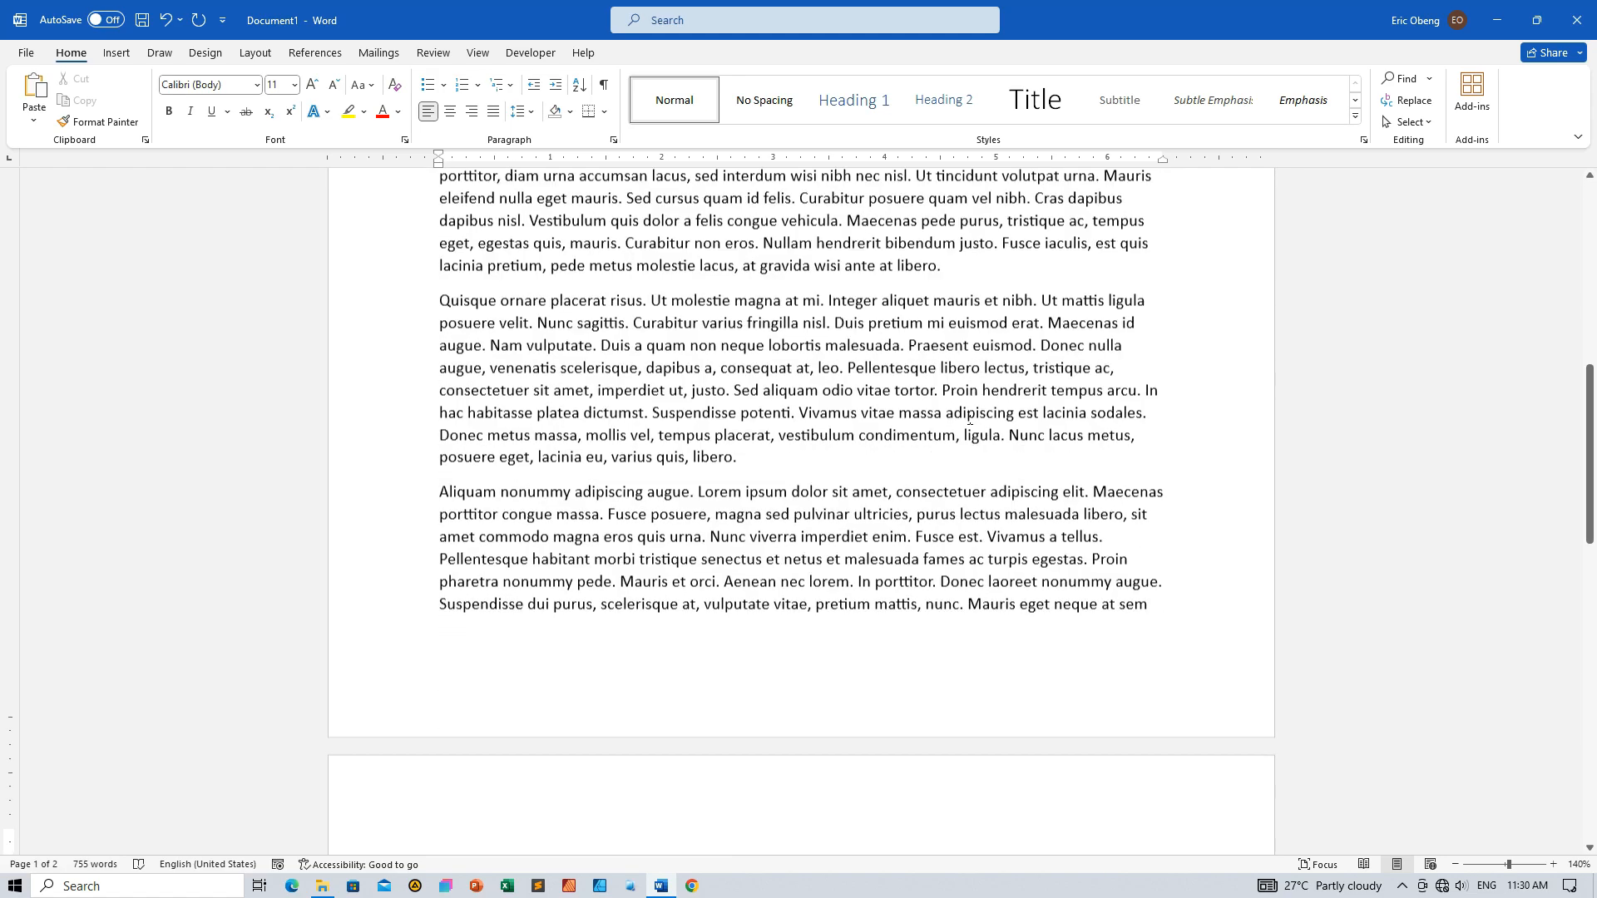
scroll(968, 418, "down", 8)
scroll(968, 417, "up", 20)
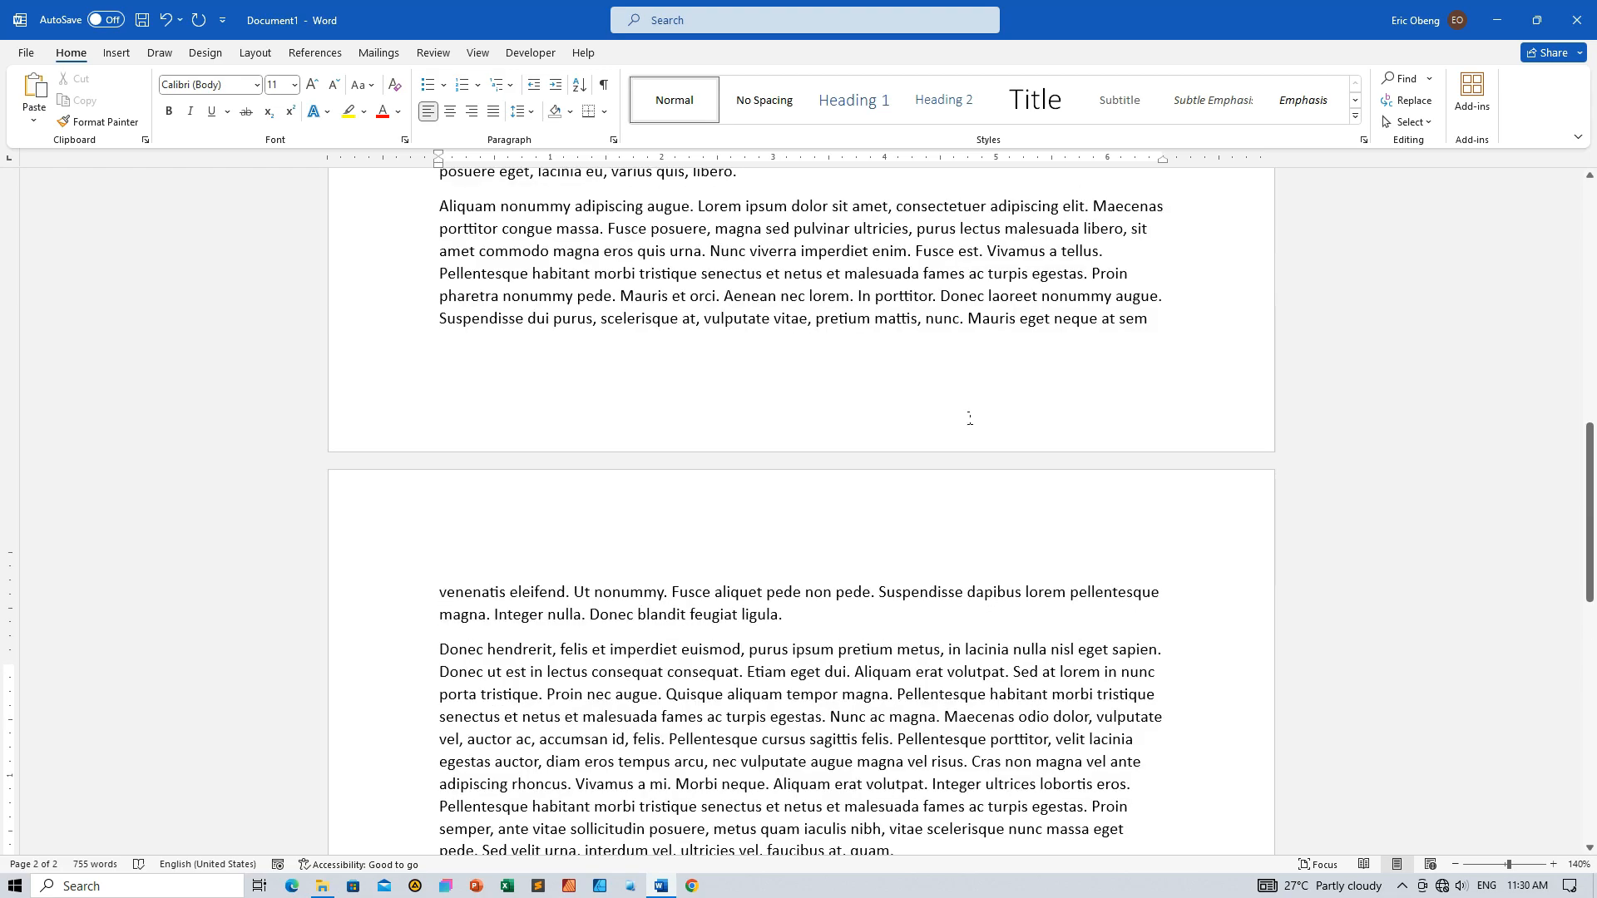
scroll(968, 418, "up", 20)
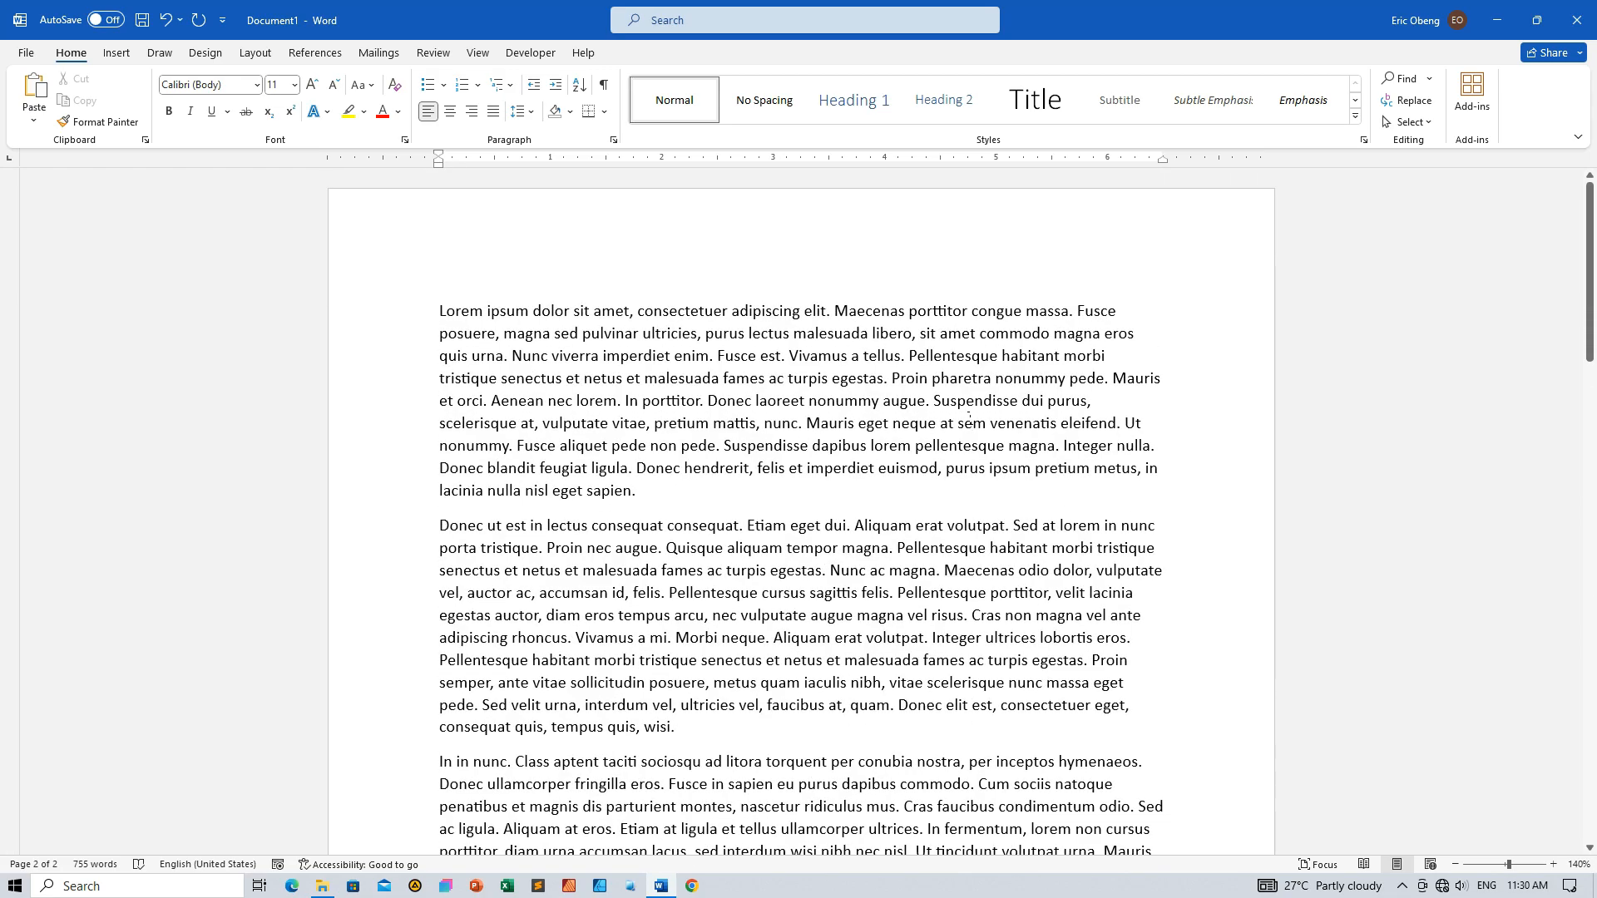
Justify all the text in the document
key("ctrl+a")
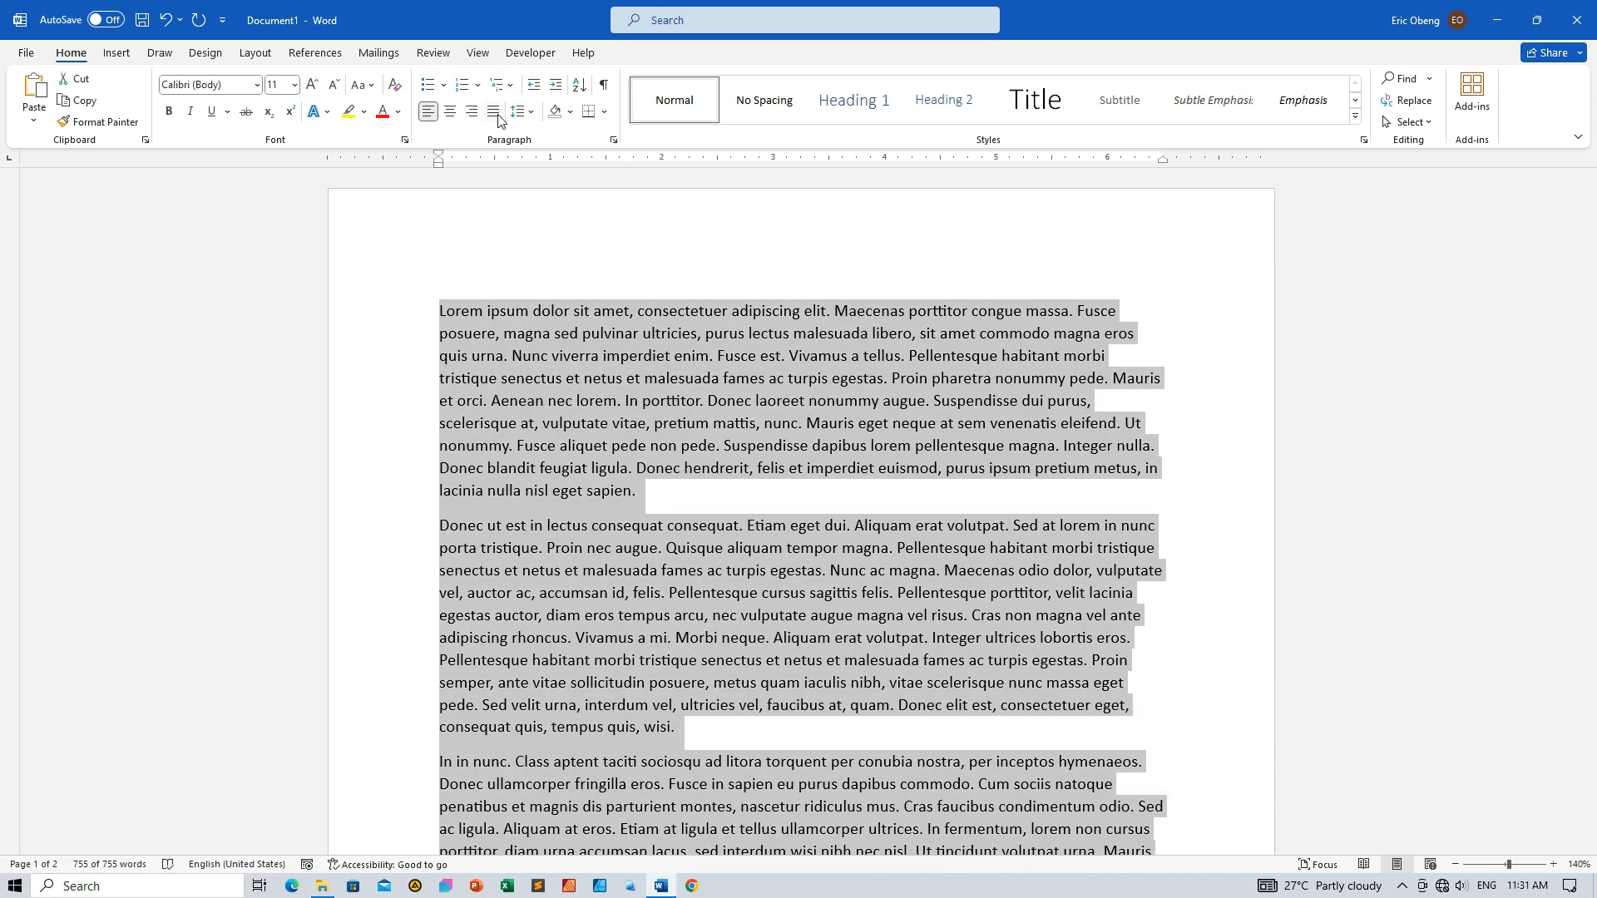
left_click(493, 111)
left_click(808, 531)
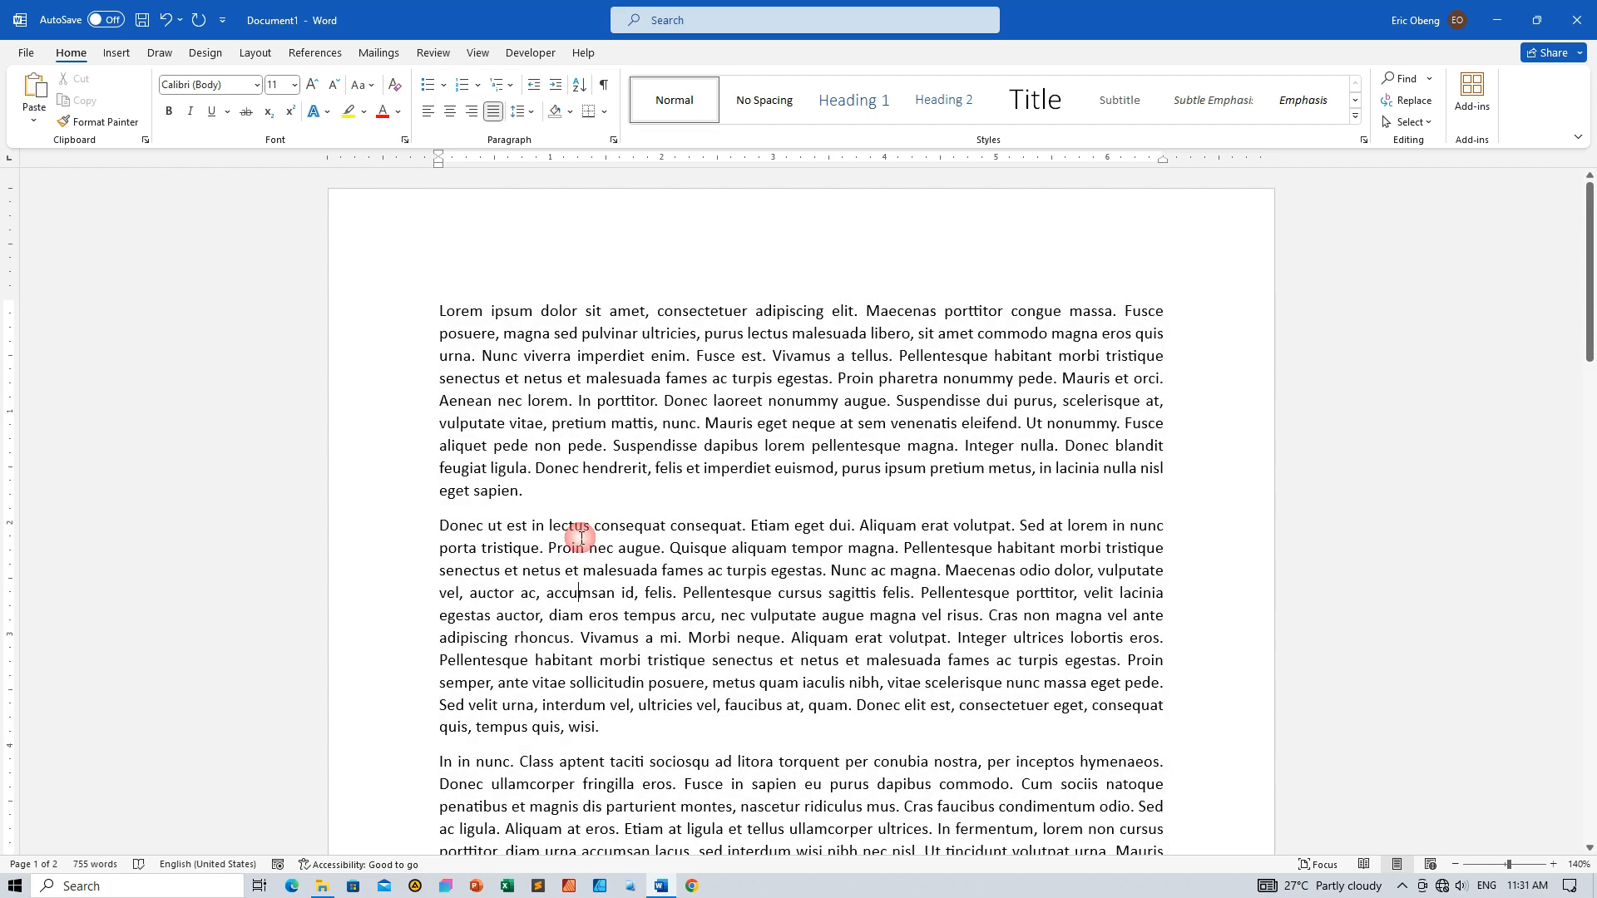
Format the second paragraph, starting with "Donec ut est", as two equal columns
scroll(573, 501, "down", 6)
left_click_drag(418, 366, 581, 565)
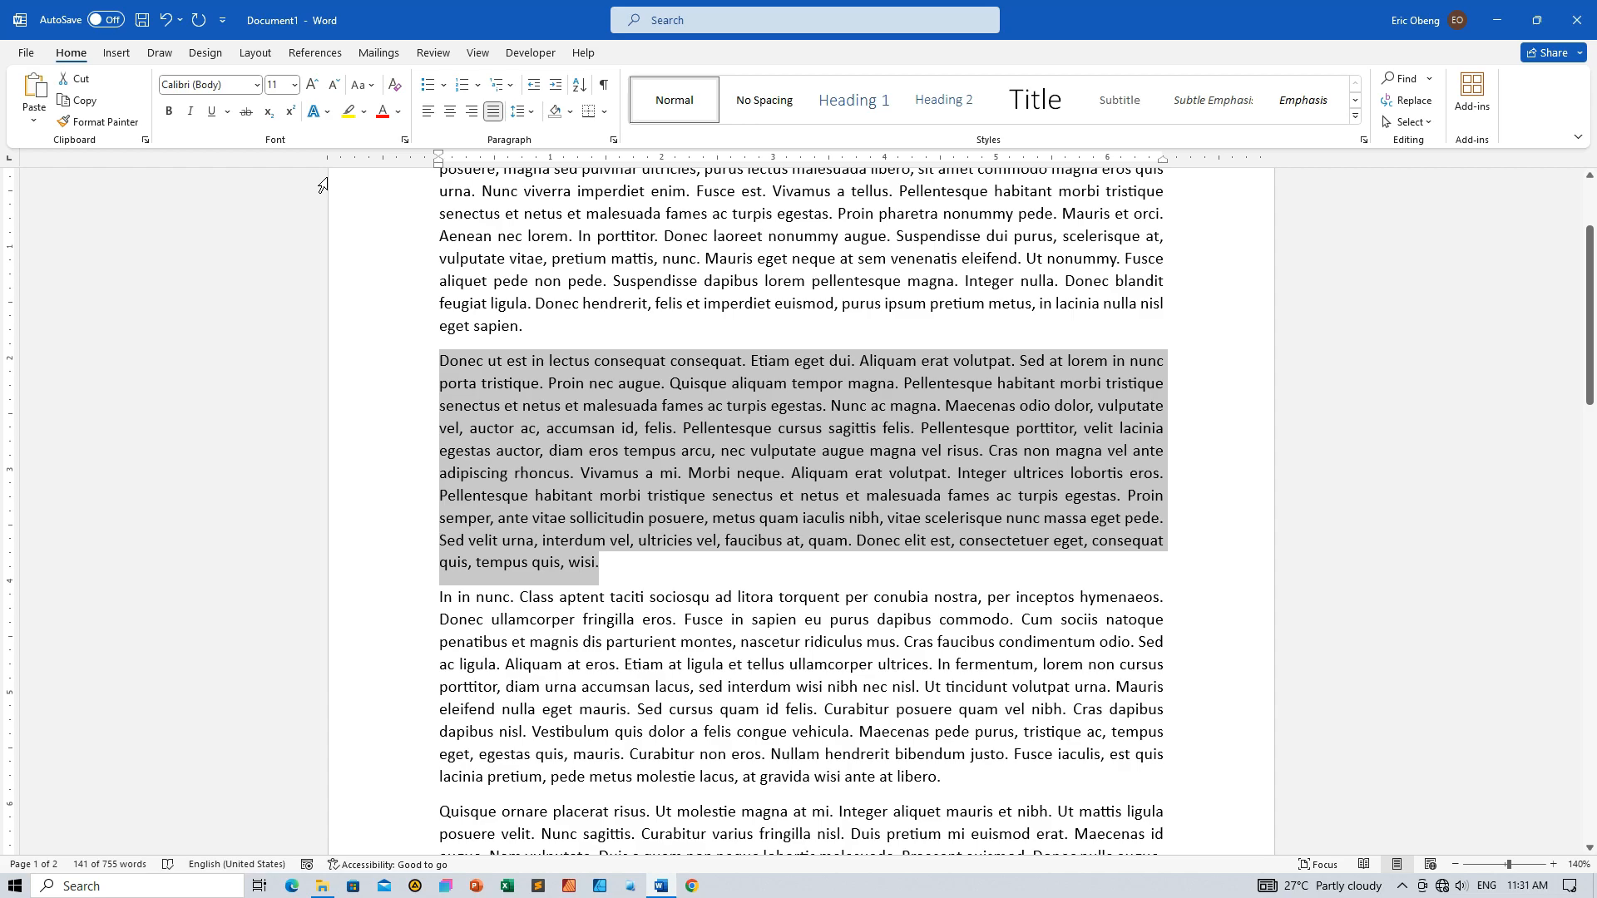
left_click(259, 54)
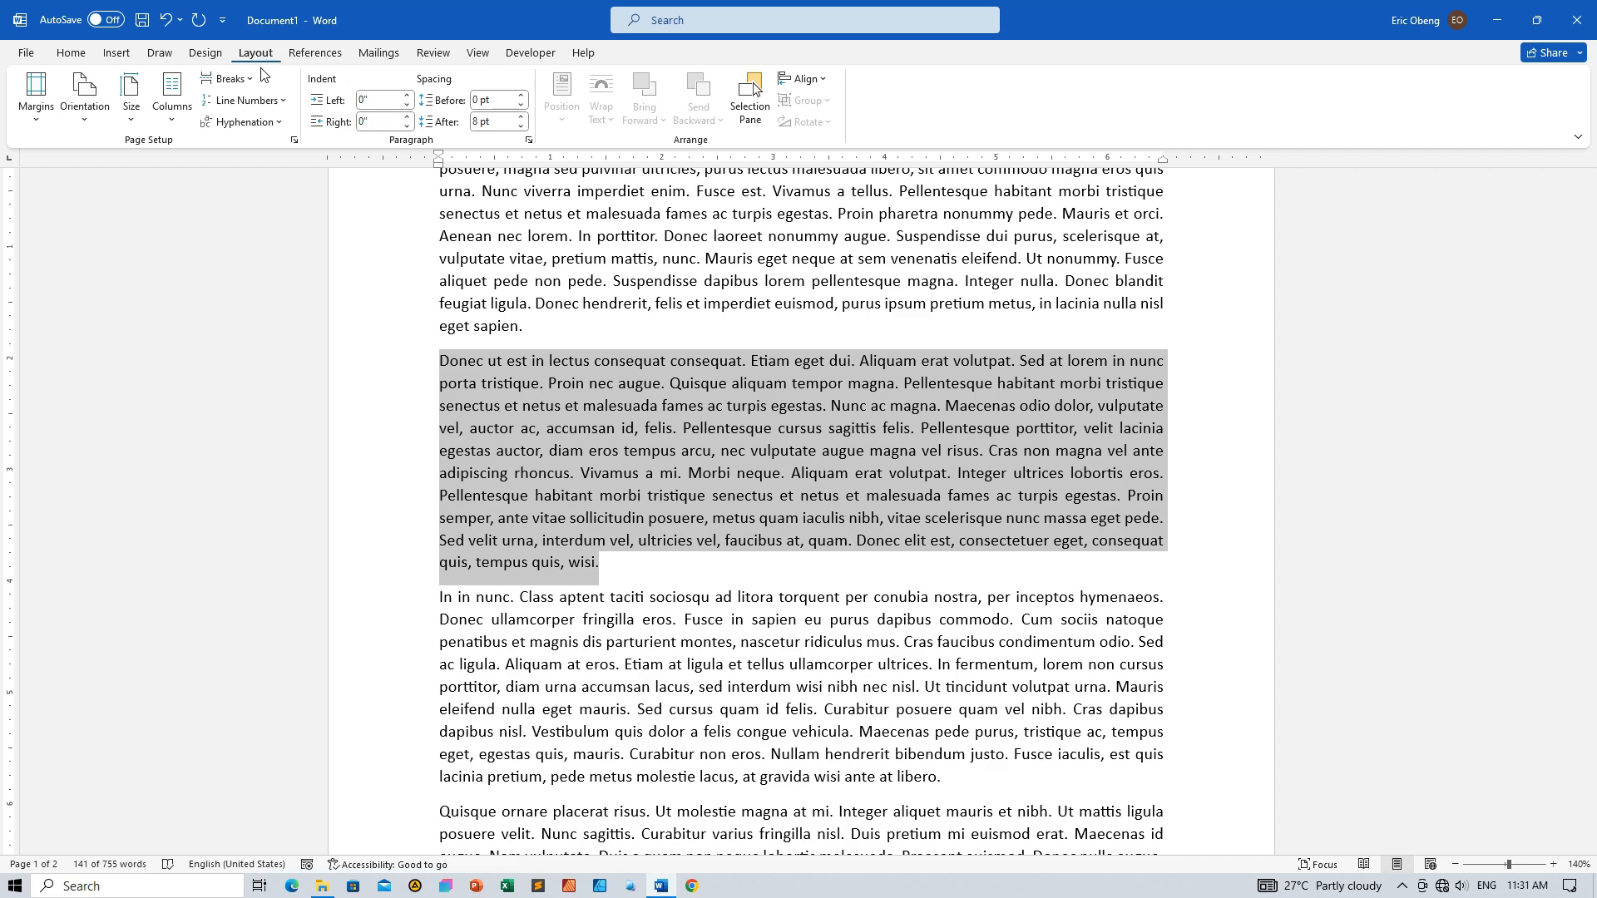
left_click(173, 121)
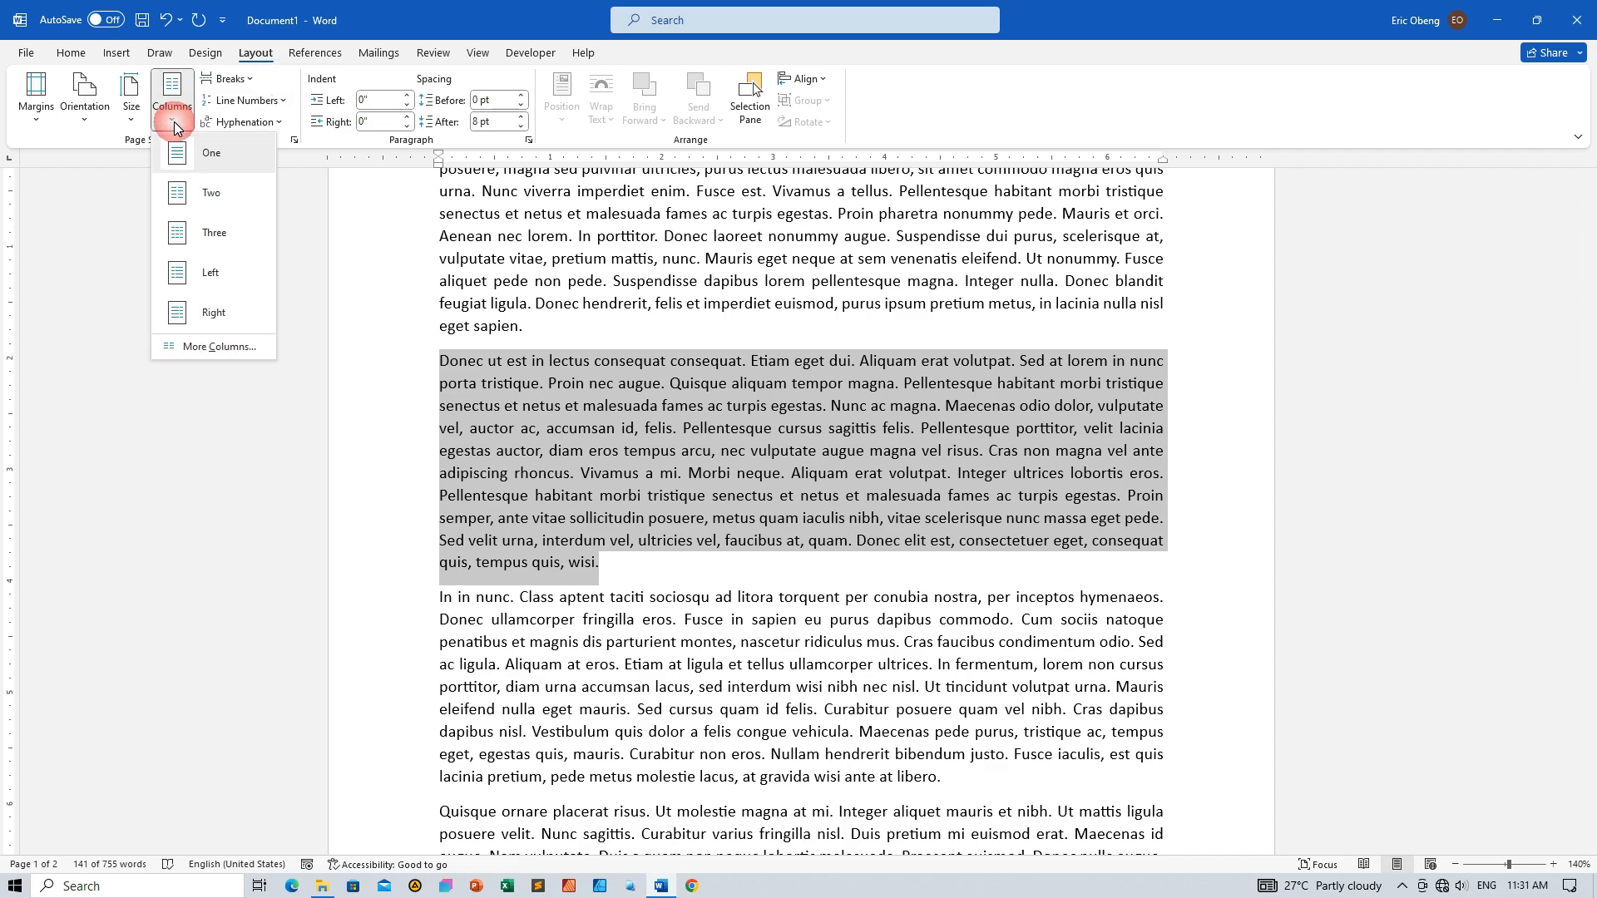
left_click(211, 192)
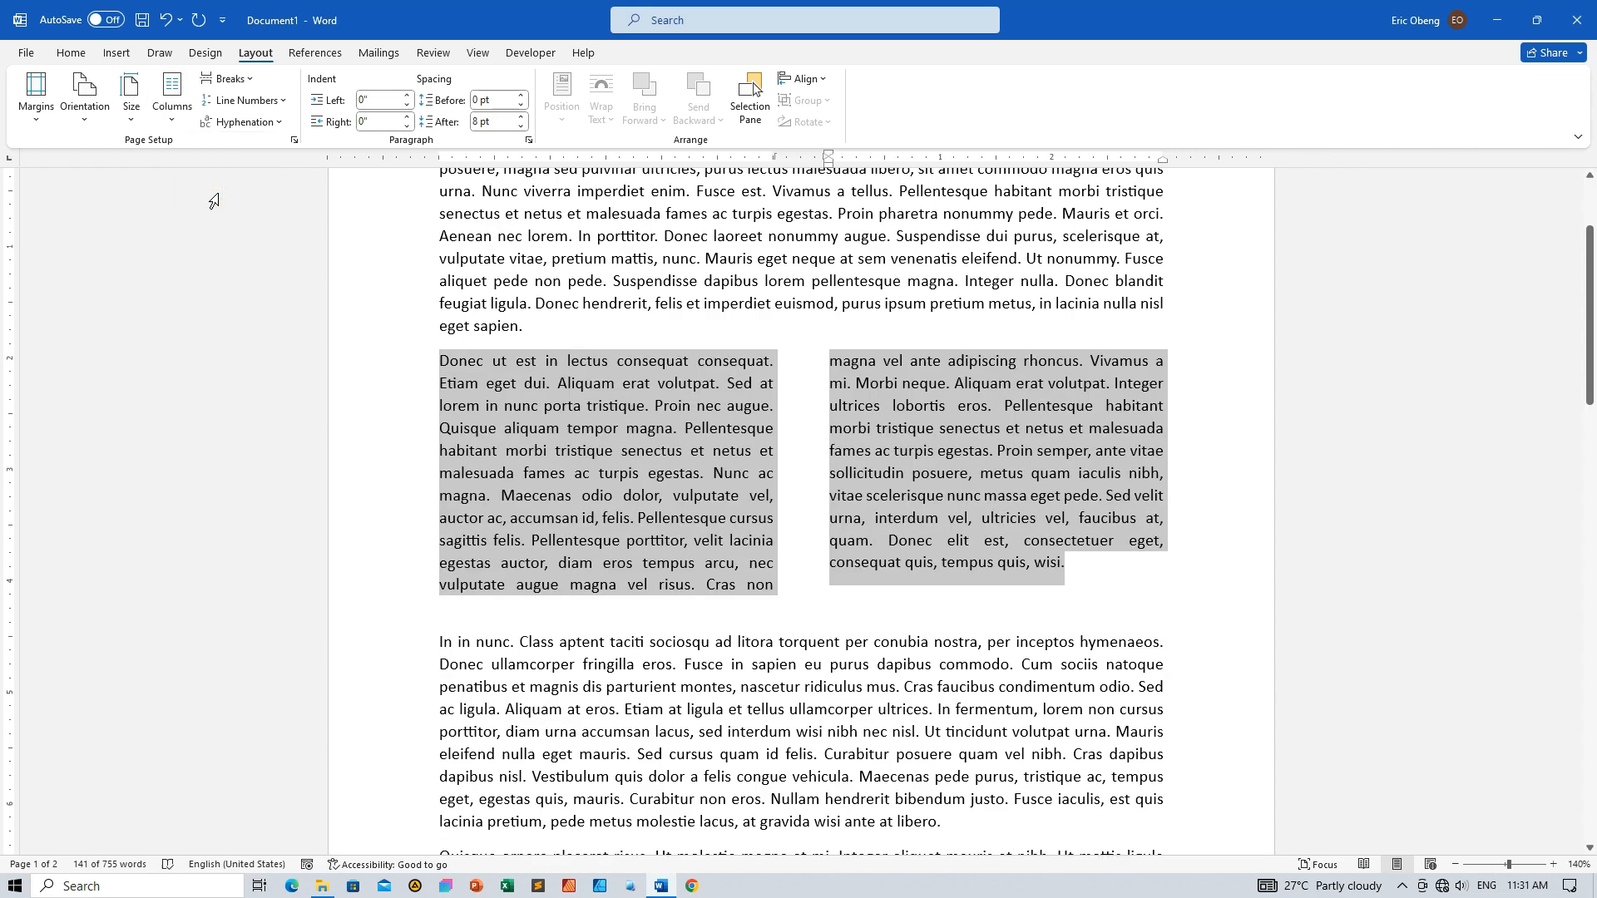
left_click(932, 472)
Compare the two-column paragraph with the single-column paragraphs above and below it
scroll(934, 471, "up", 2)
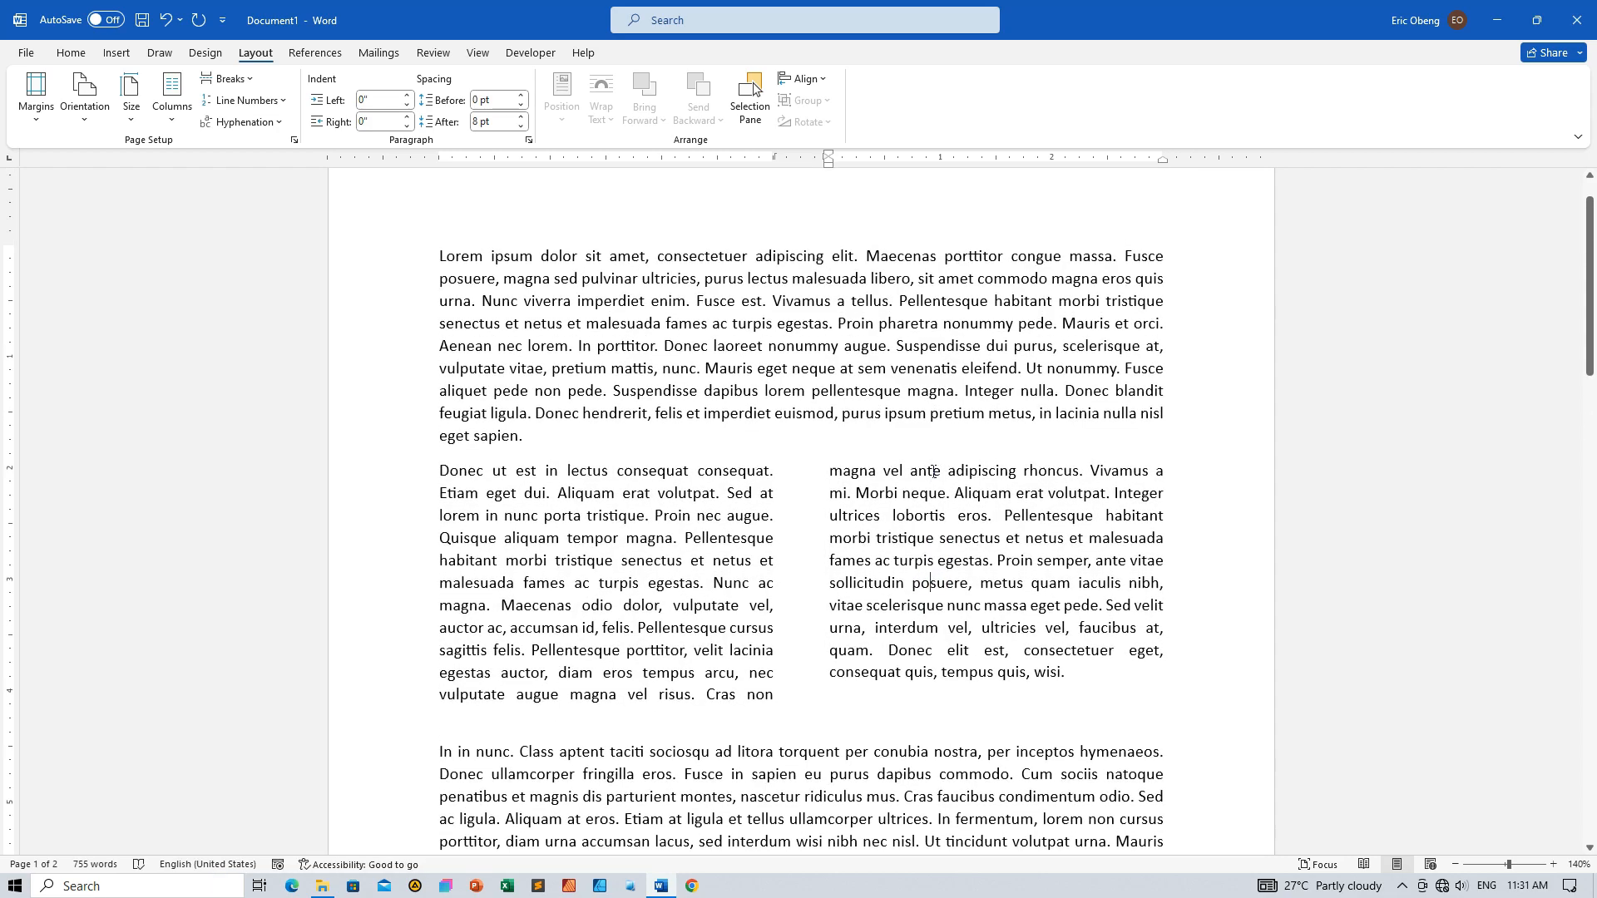
scroll(933, 470, "down", 2)
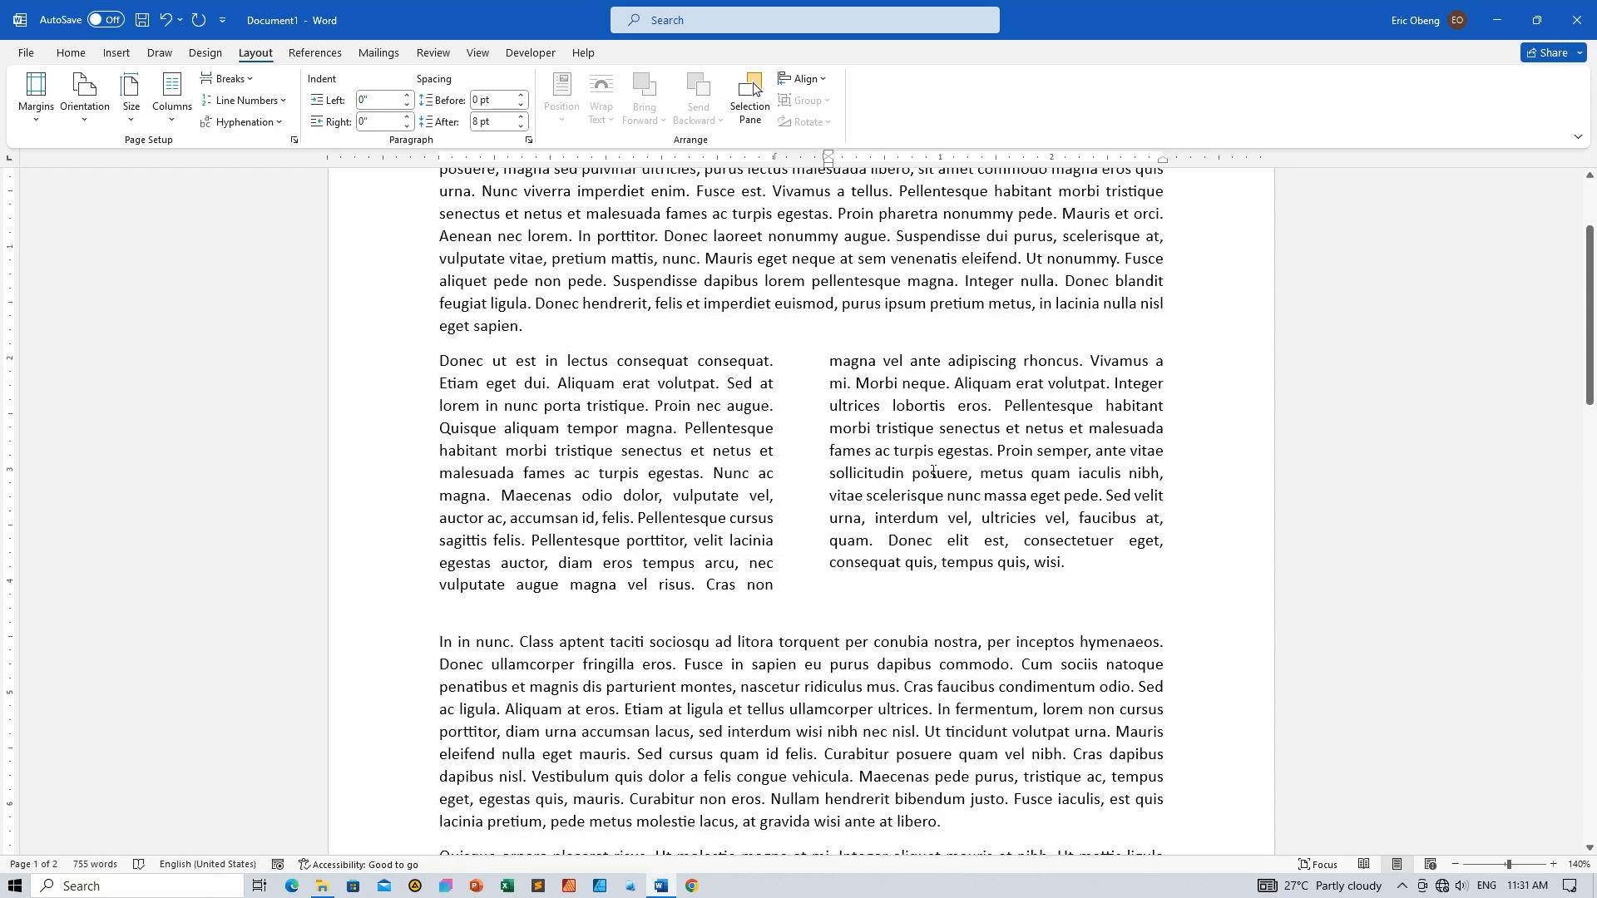
scroll(933, 471, "down", 4)
scroll(933, 470, "up", 5)
scroll(934, 471, "up", 2)
scroll(933, 471, "down", 5)
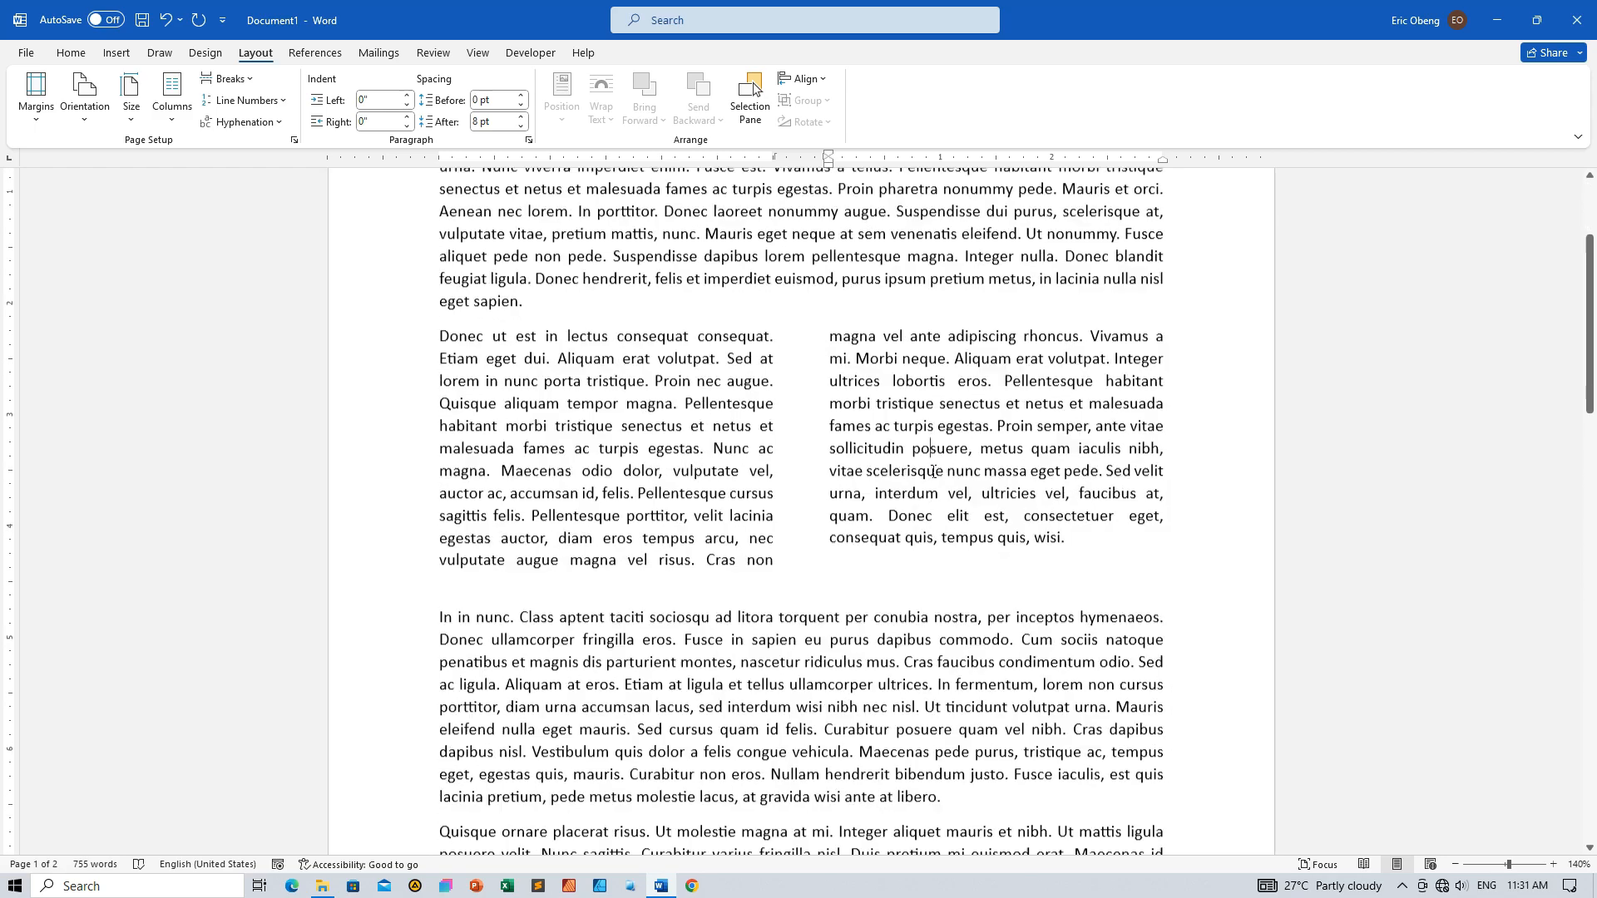
scroll(933, 470, "down", 2)
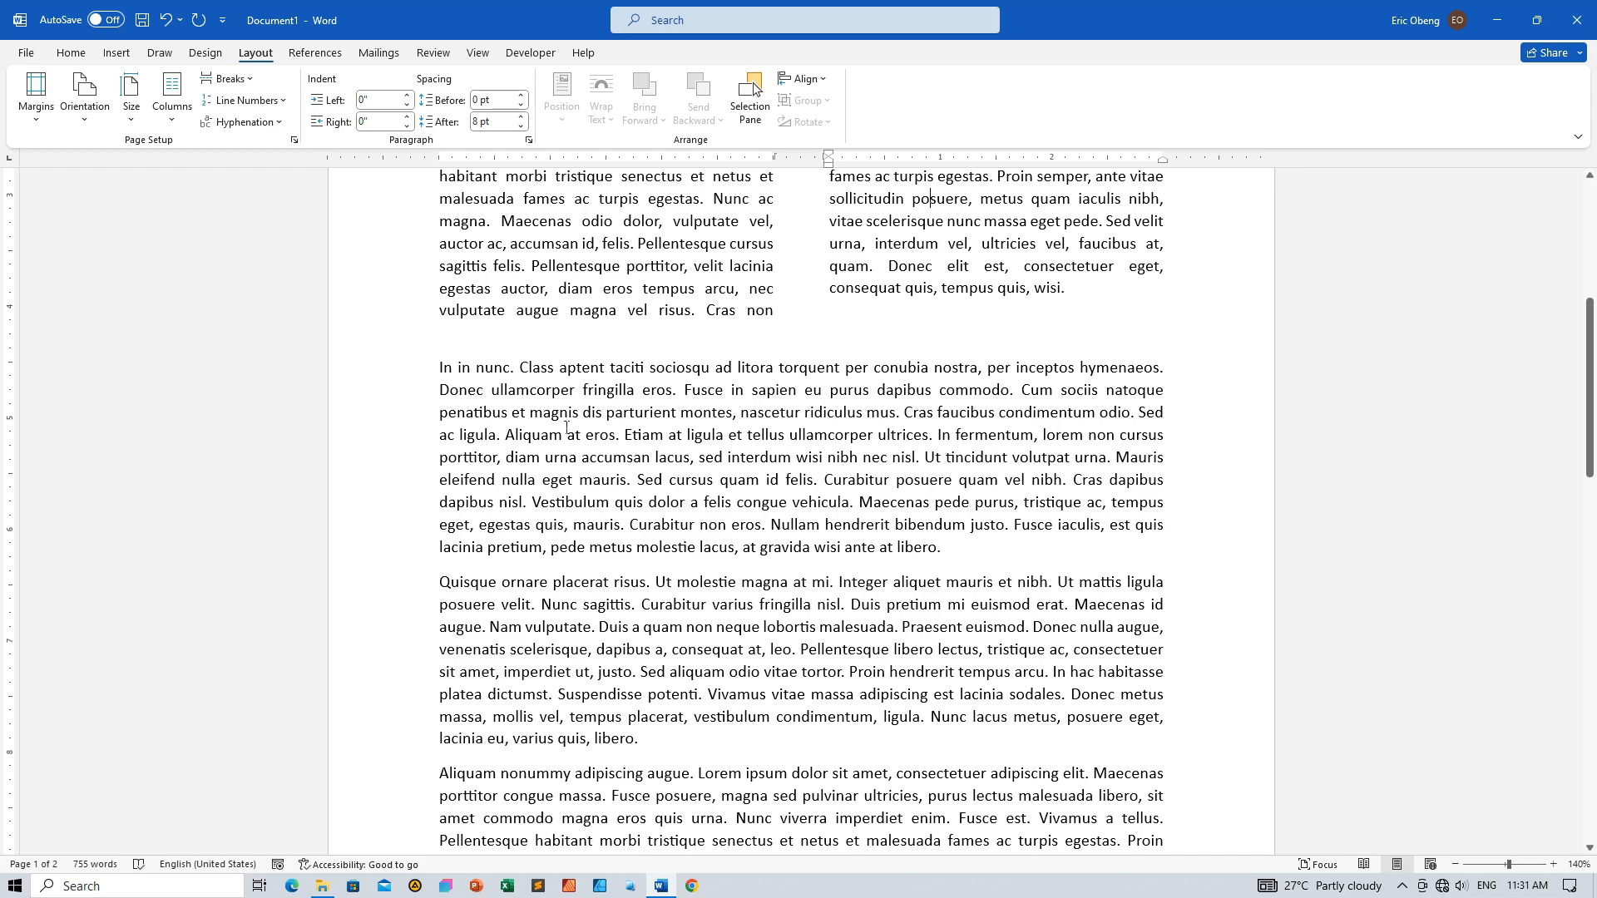
left_click_drag(421, 369, 420, 547)
scroll(472, 449, "down", 4)
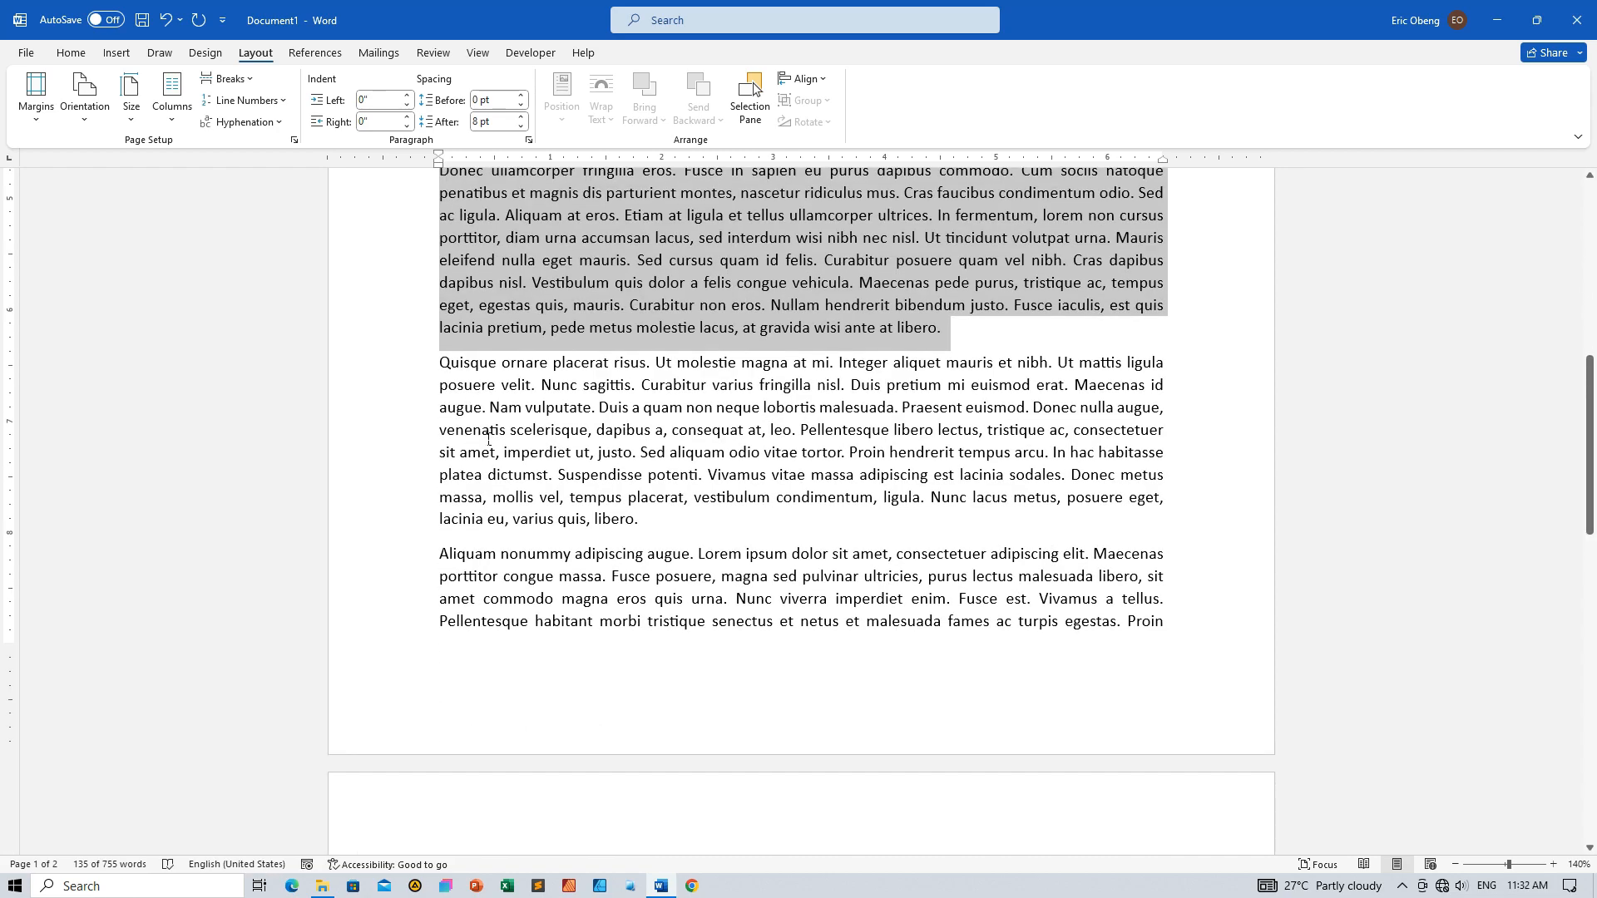
left_click(491, 429)
Apply the Left column layout to the fourth paragraph, starting with "Quisque ornare placerat"
left_click_drag(419, 368, 423, 521)
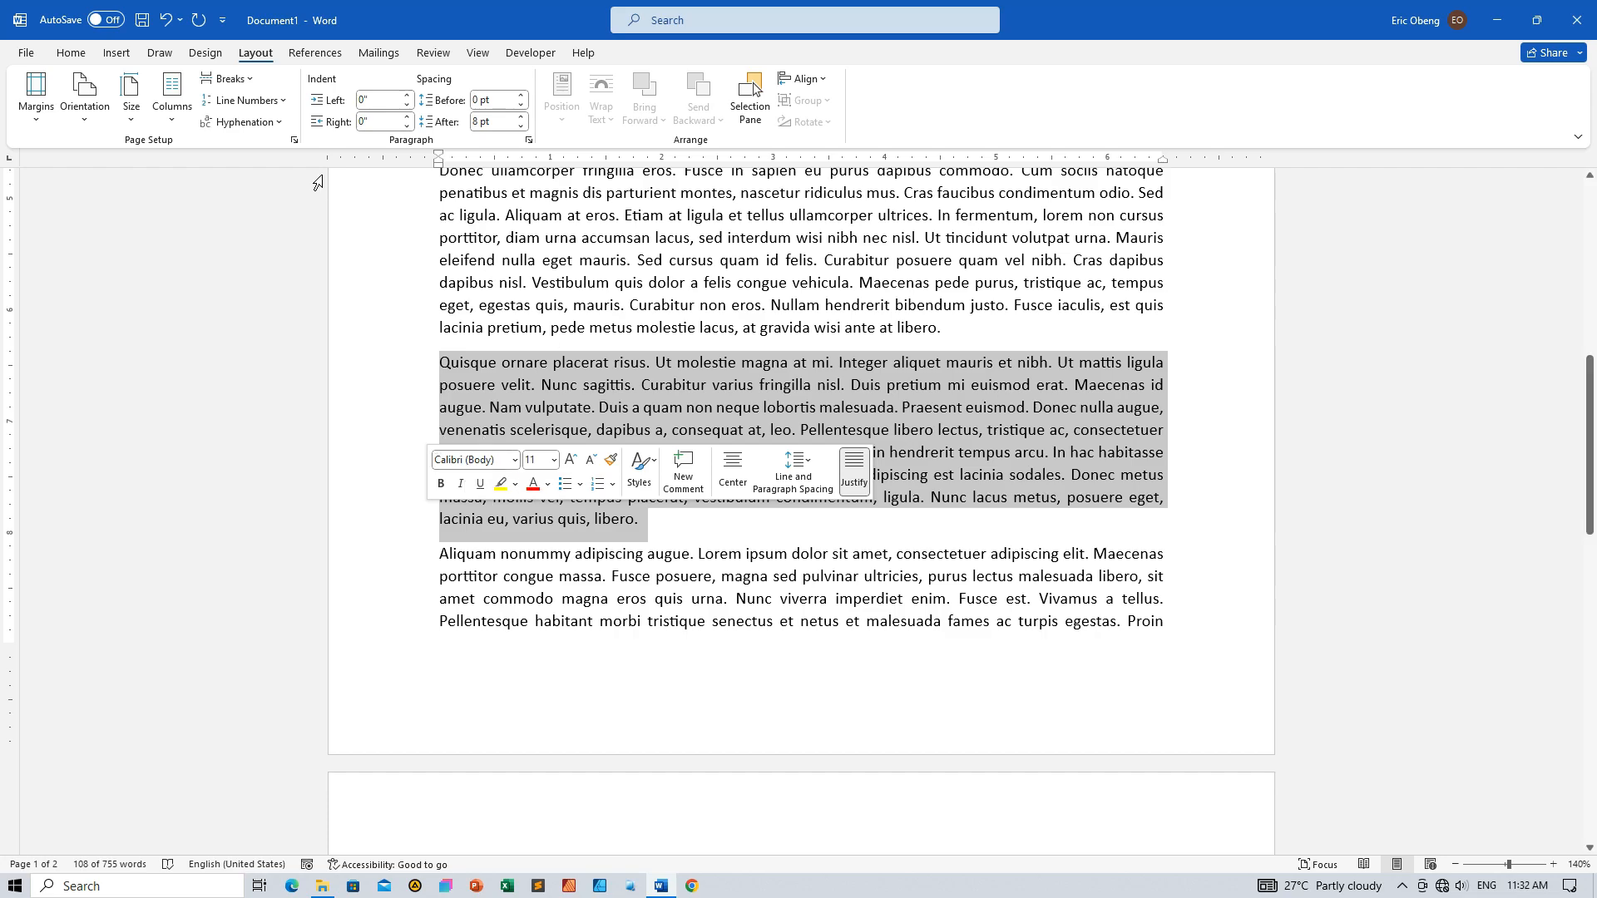
left_click(171, 112)
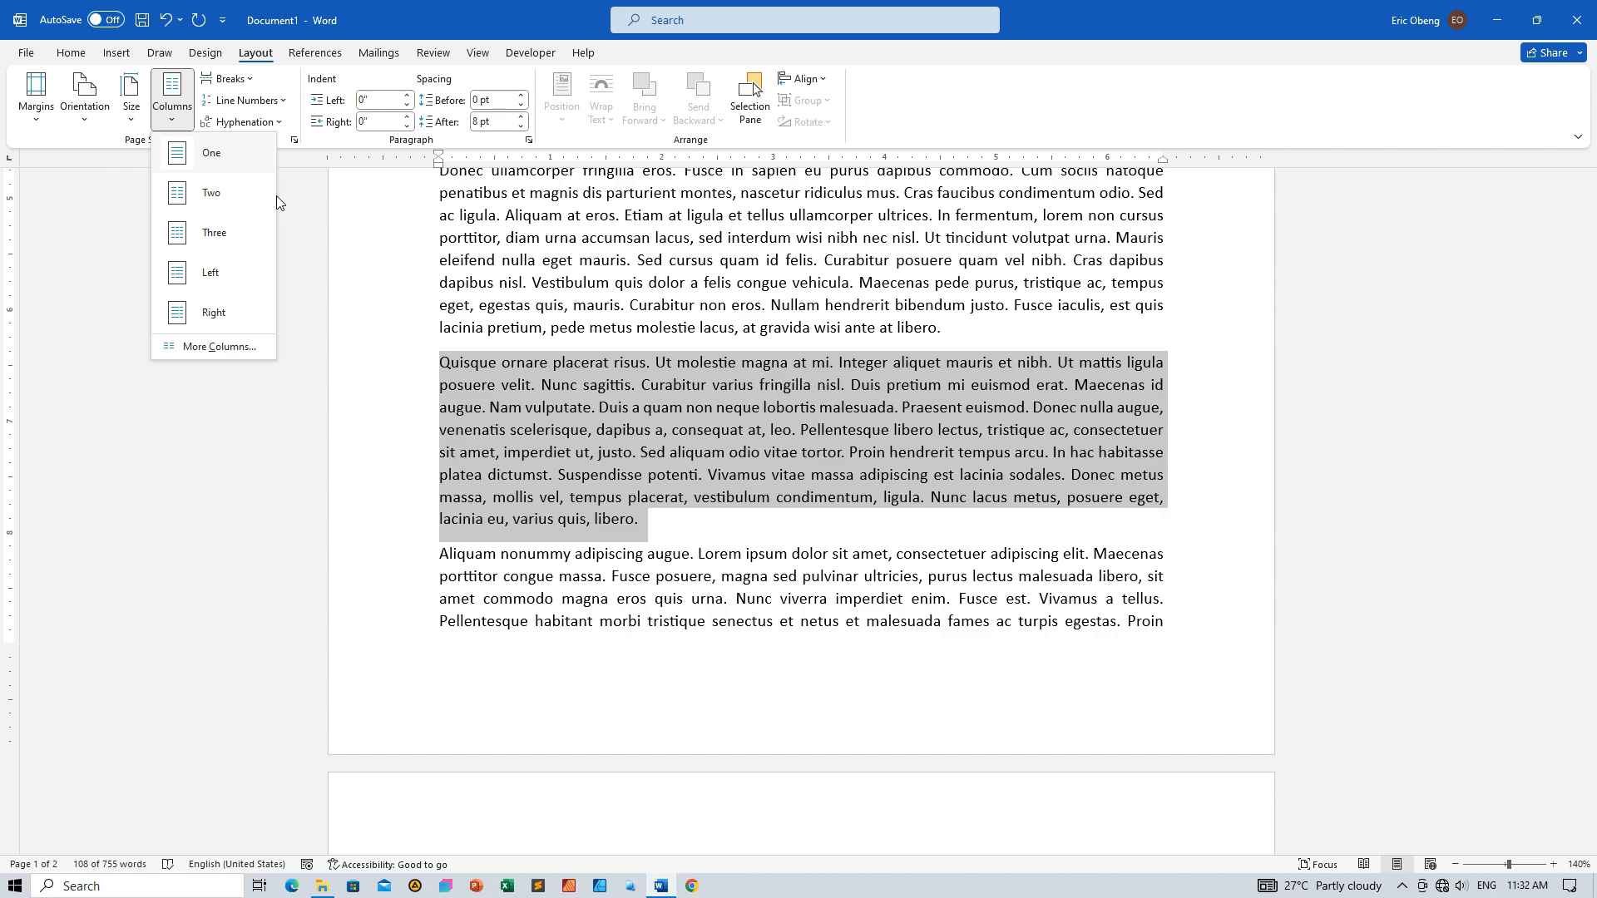
left_click(235, 275)
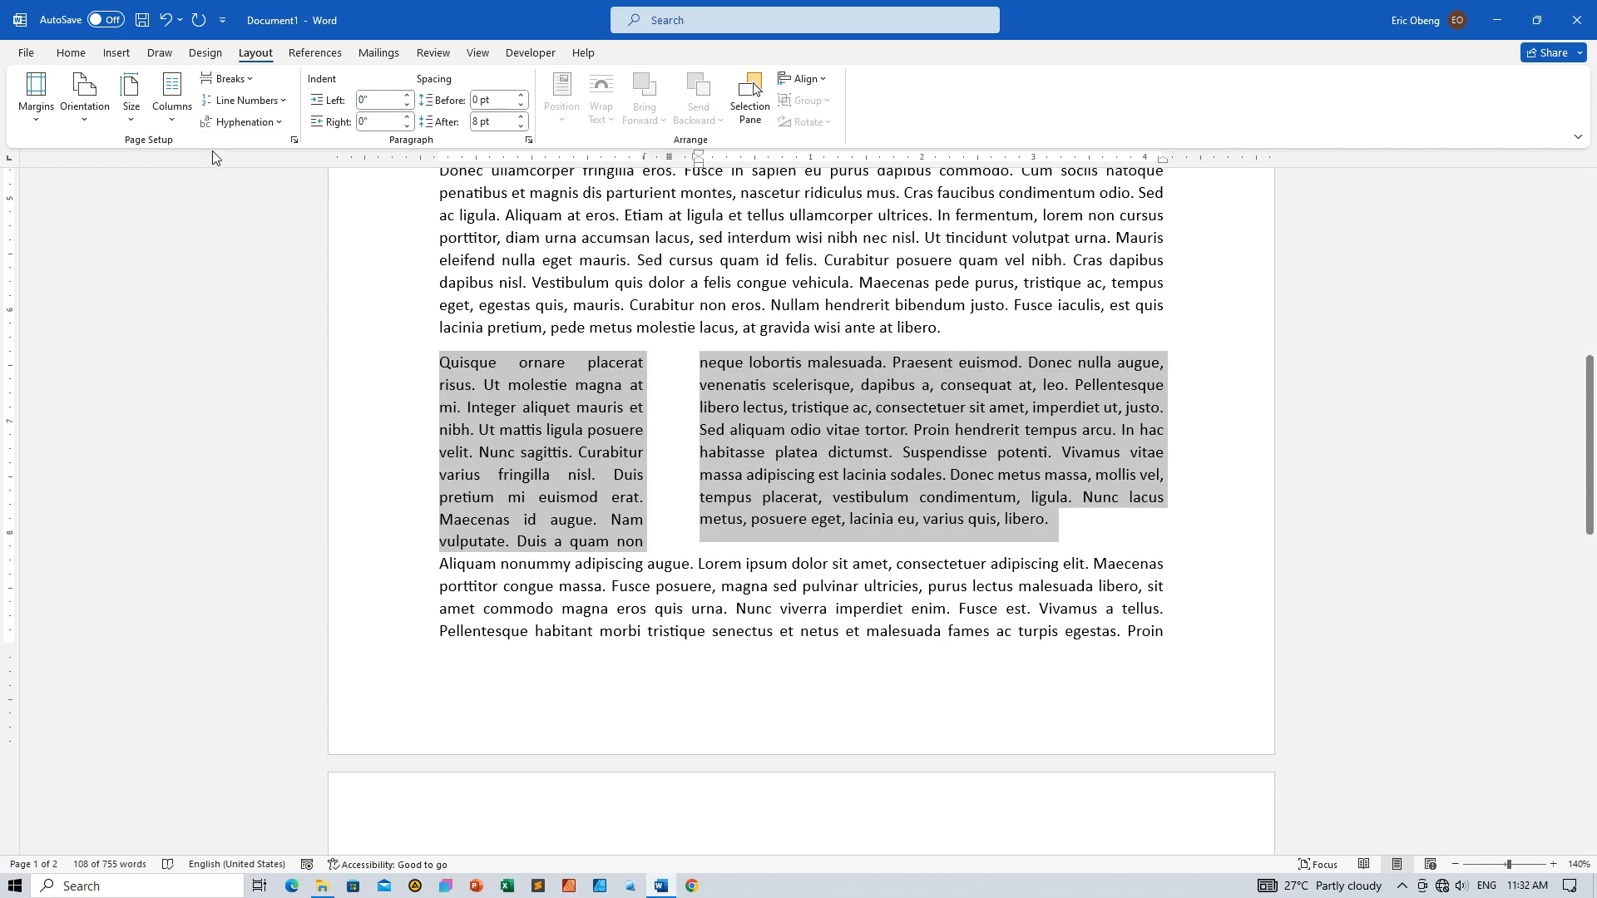
Try the Right column layout on the "Quisque ornare placerat" paragraph and return it to the Left layout
left_click(171, 112)
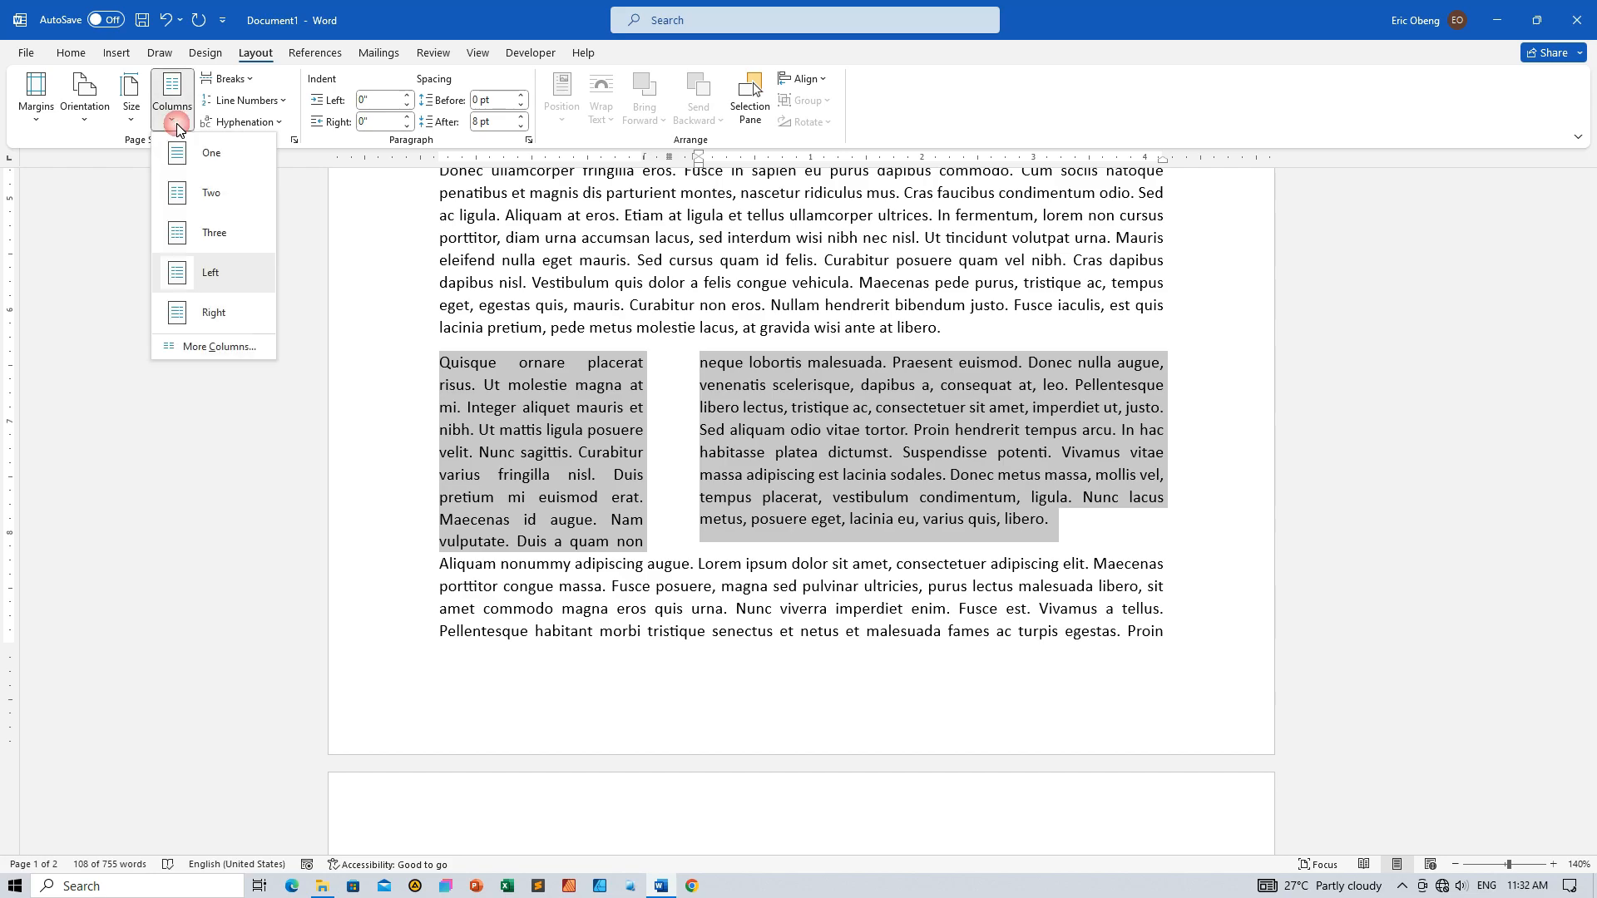
left_click(213, 313)
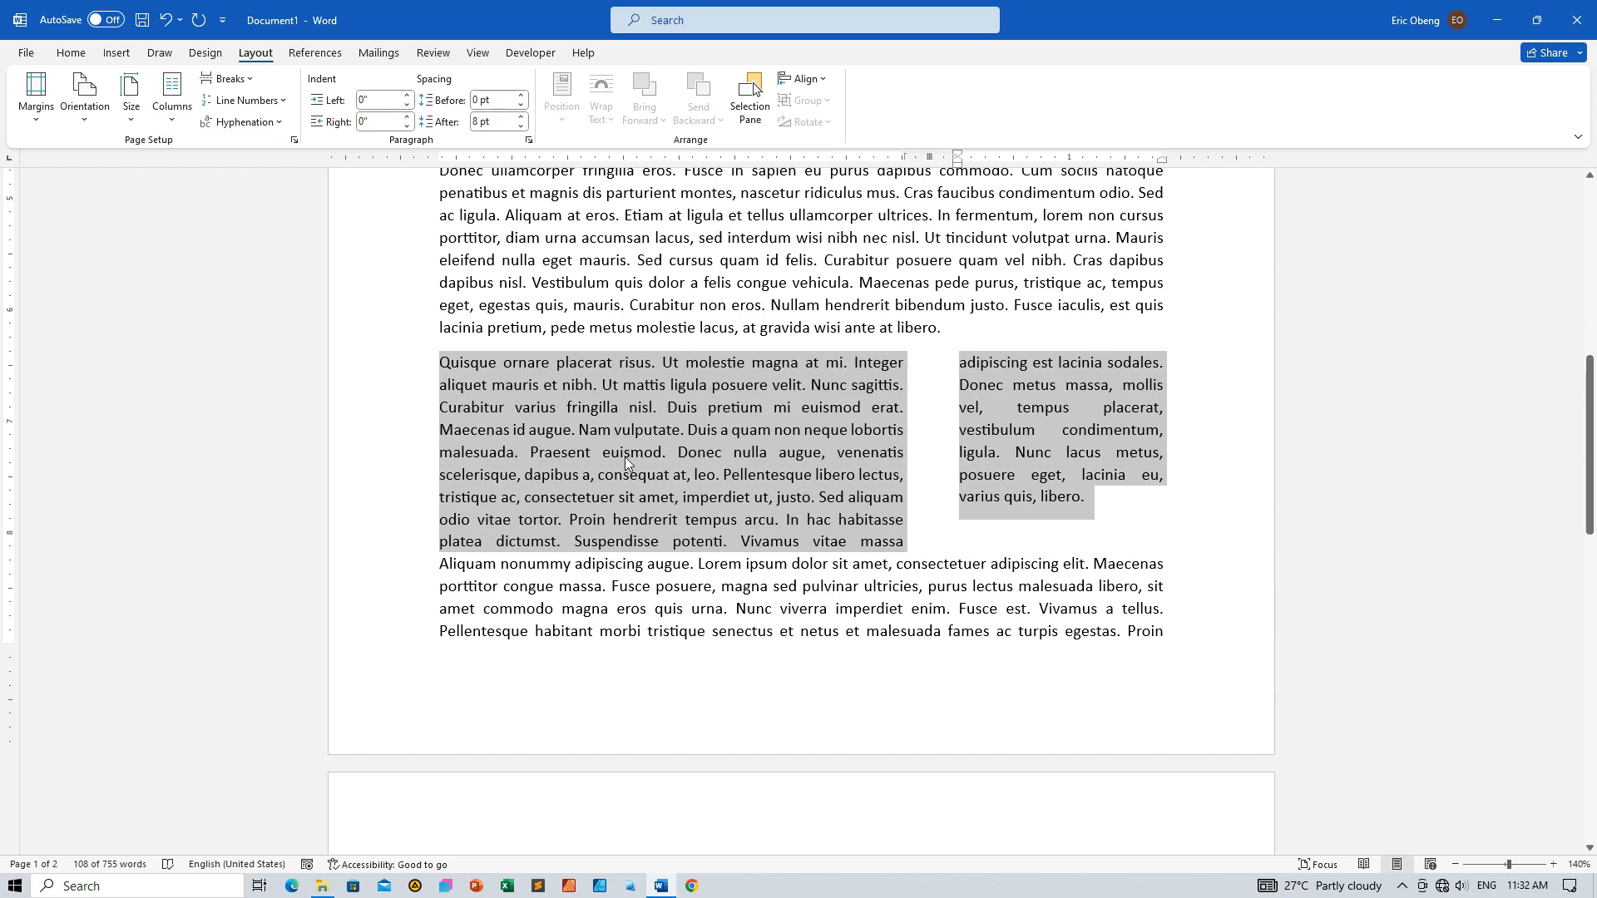
left_click(171, 112)
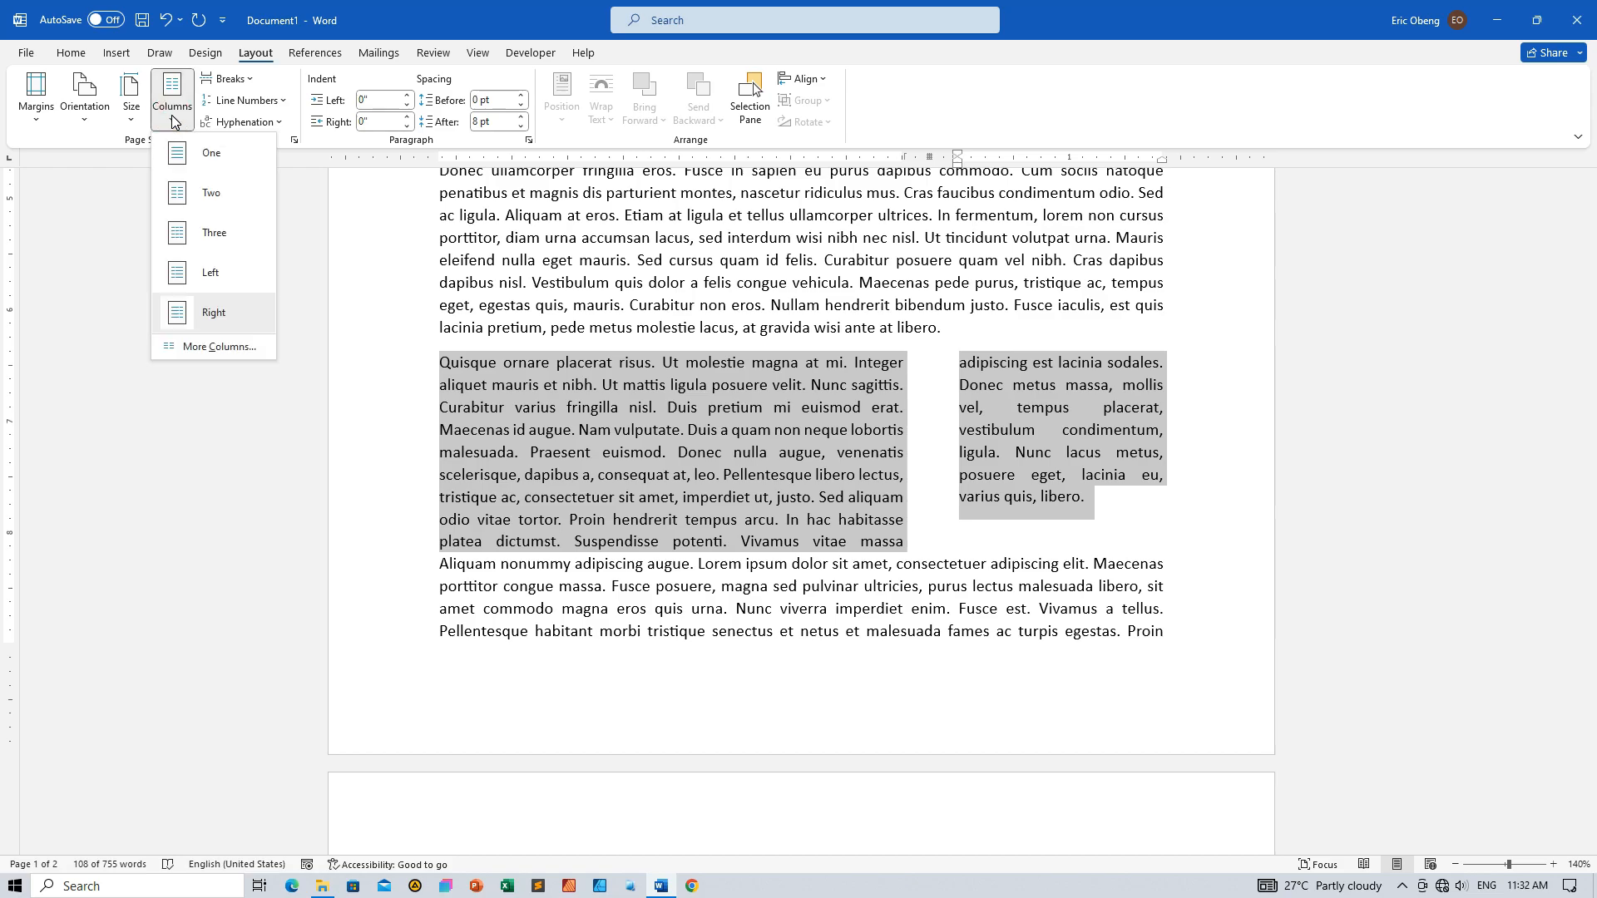
left_click(205, 282)
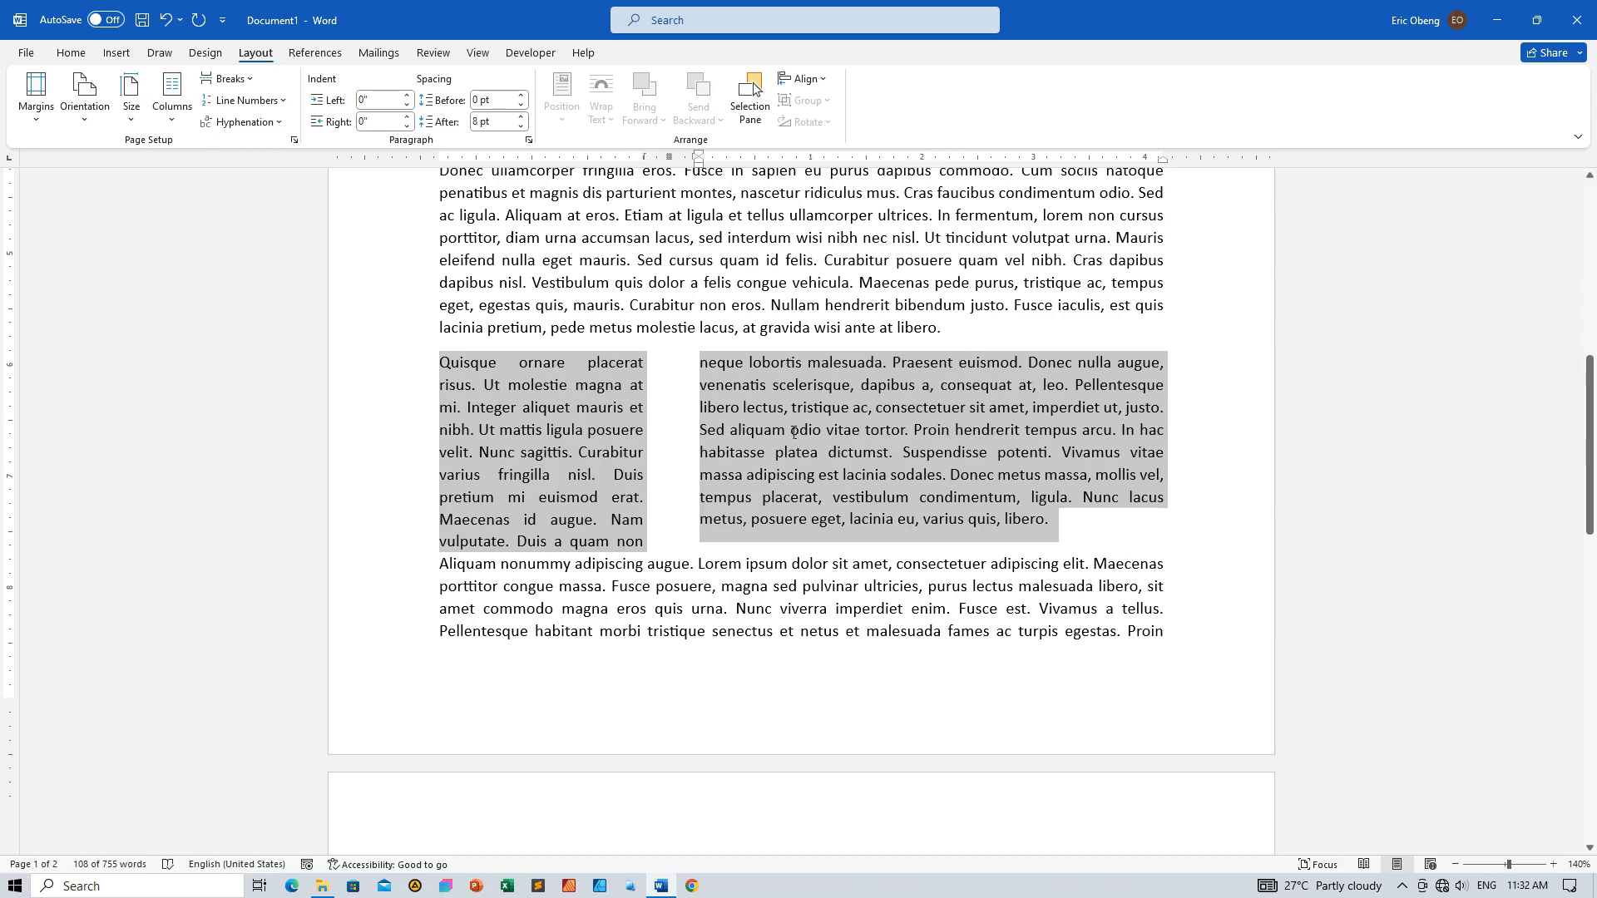
Select the last paragraph, starting with "Donec hendrerit", and open its custom column settings
scroll(795, 432, "up", 6)
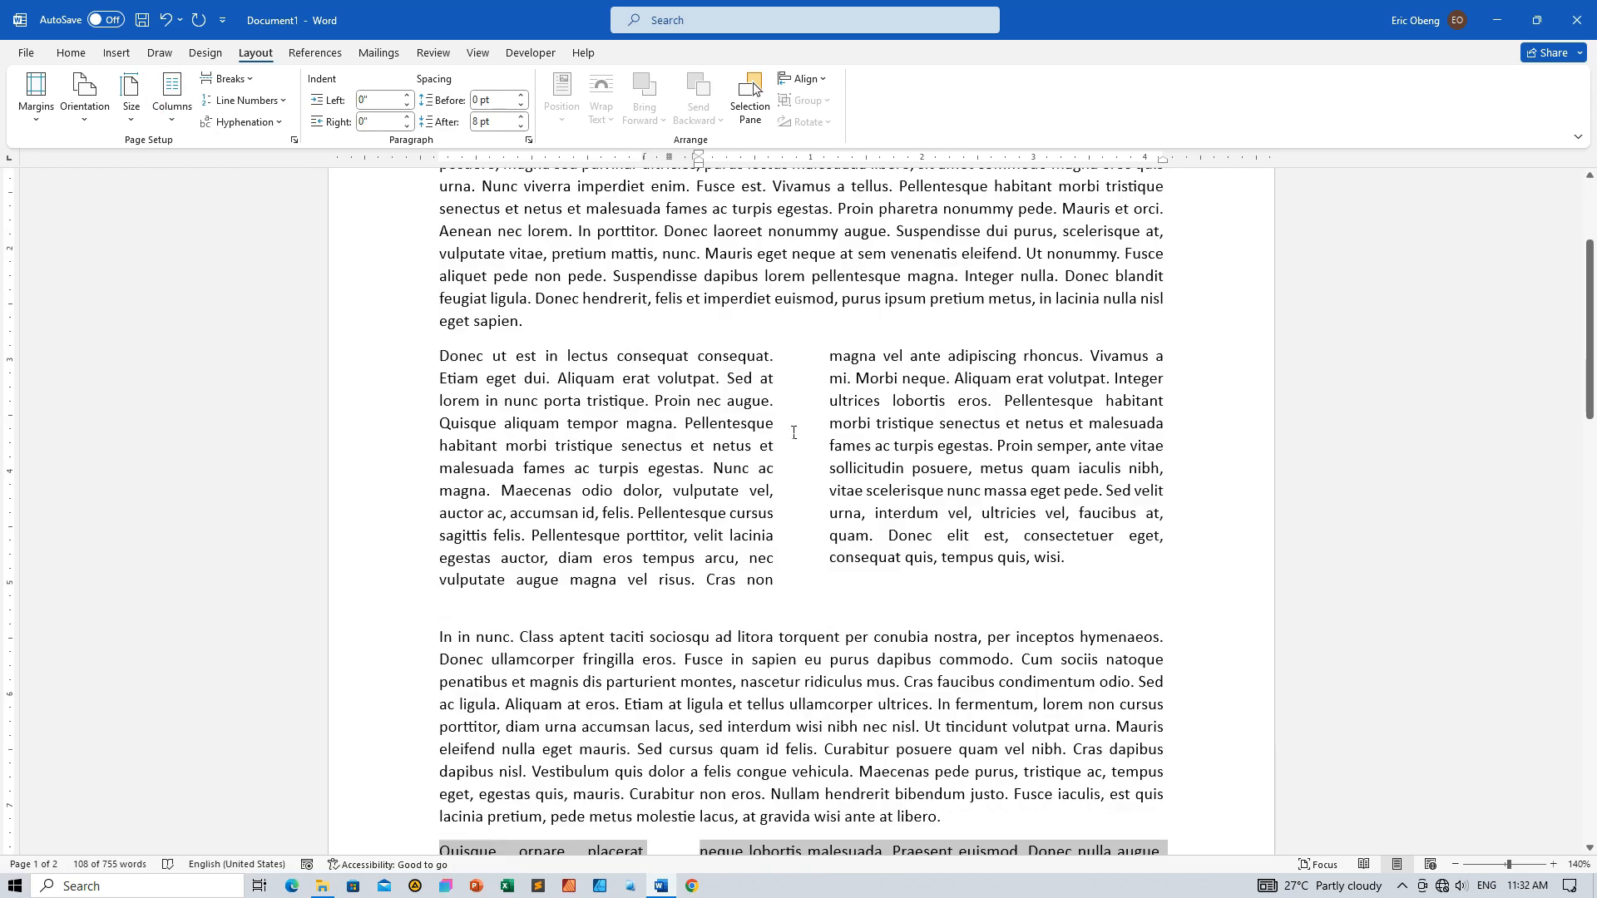
scroll(795, 431, "down", 7)
scroll(791, 432, "down", 4)
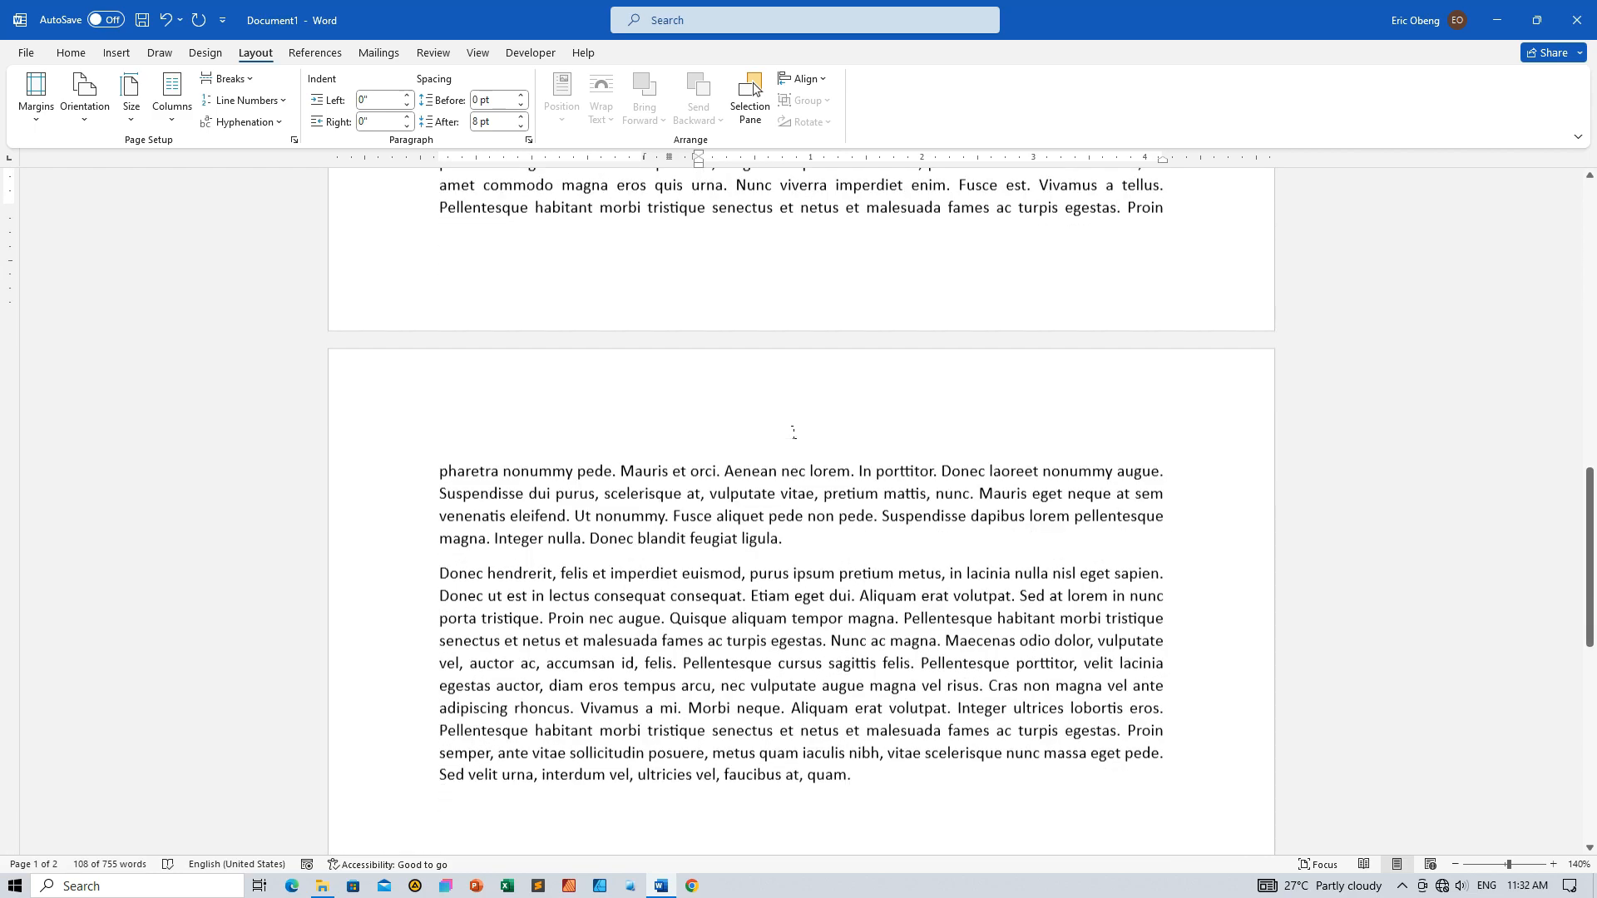
scroll(793, 432, "down", 1)
scroll(793, 442, "up", 4)
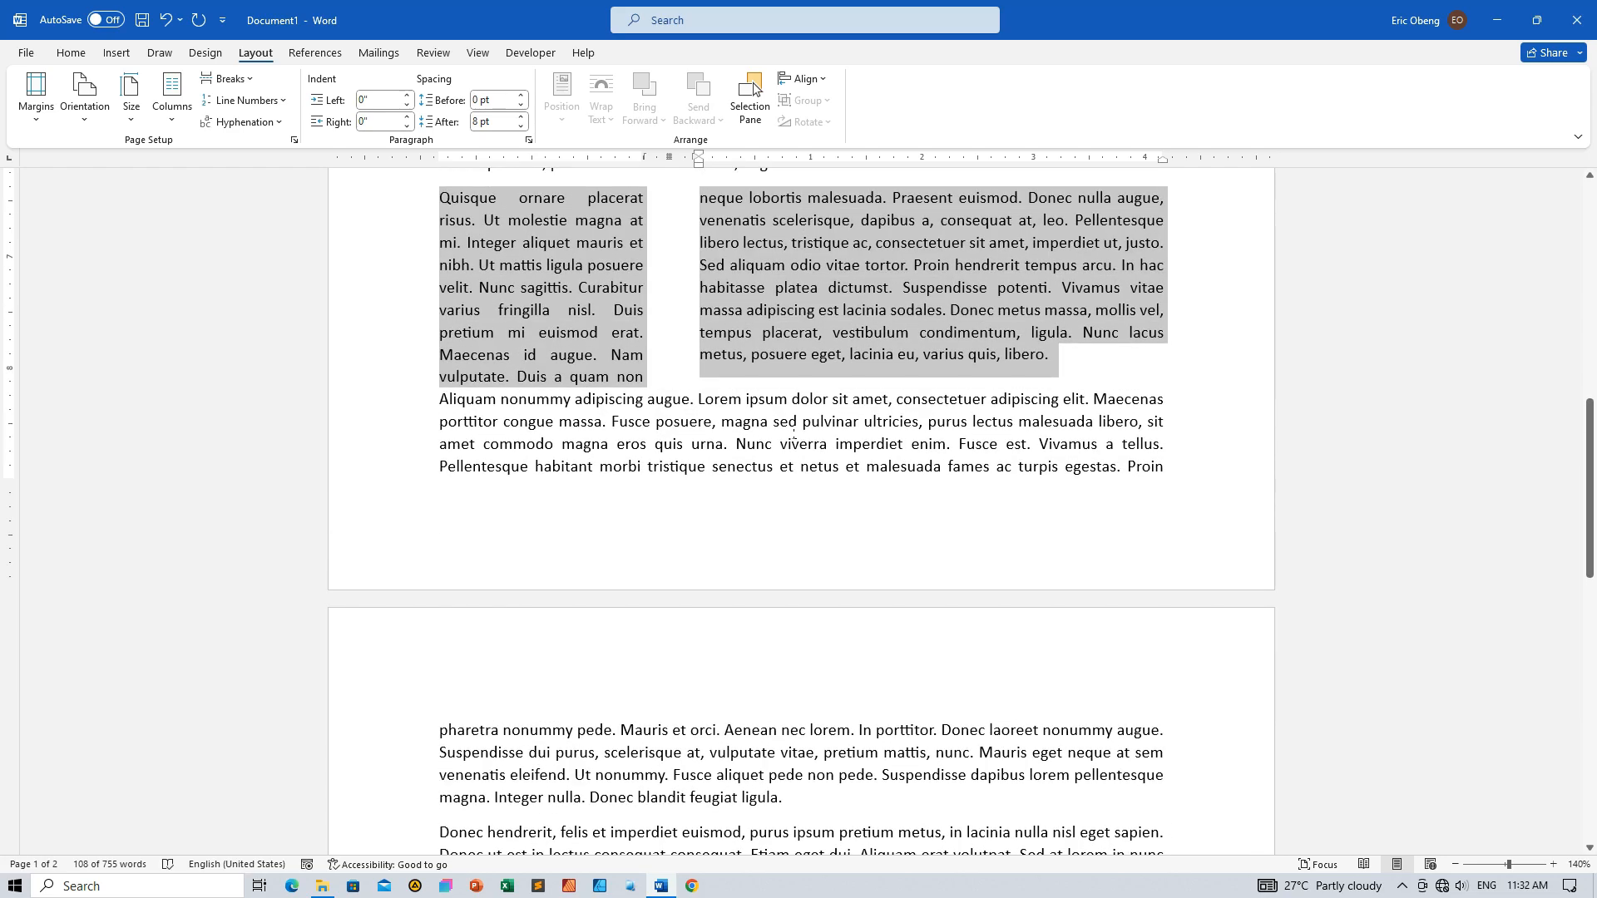
scroll(793, 436, "down", 6)
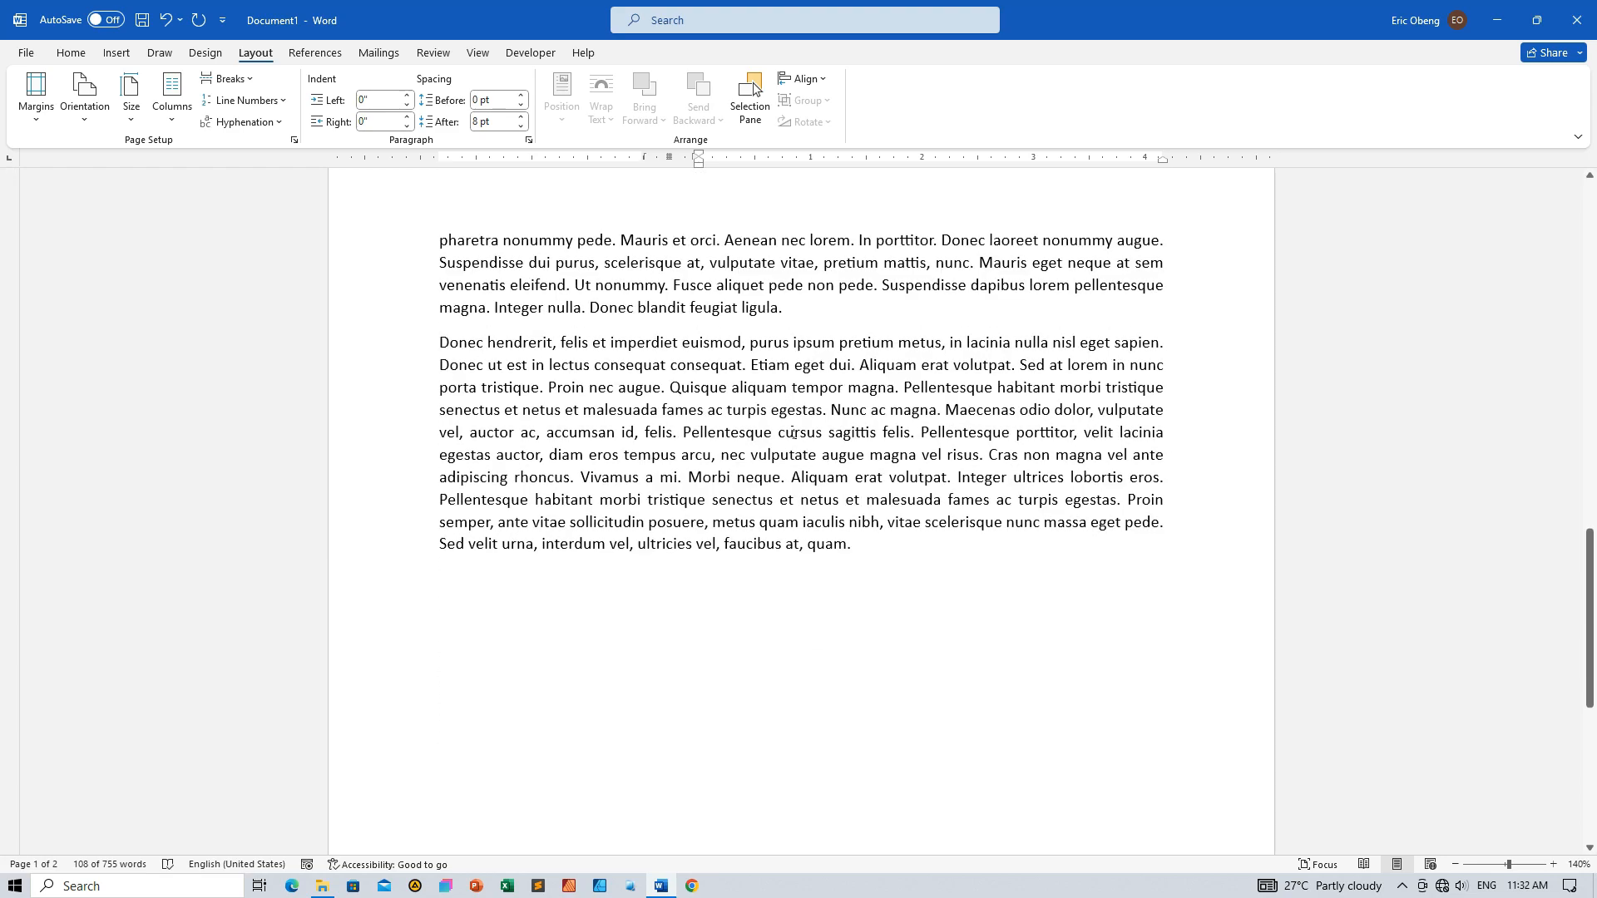
left_click(689, 454)
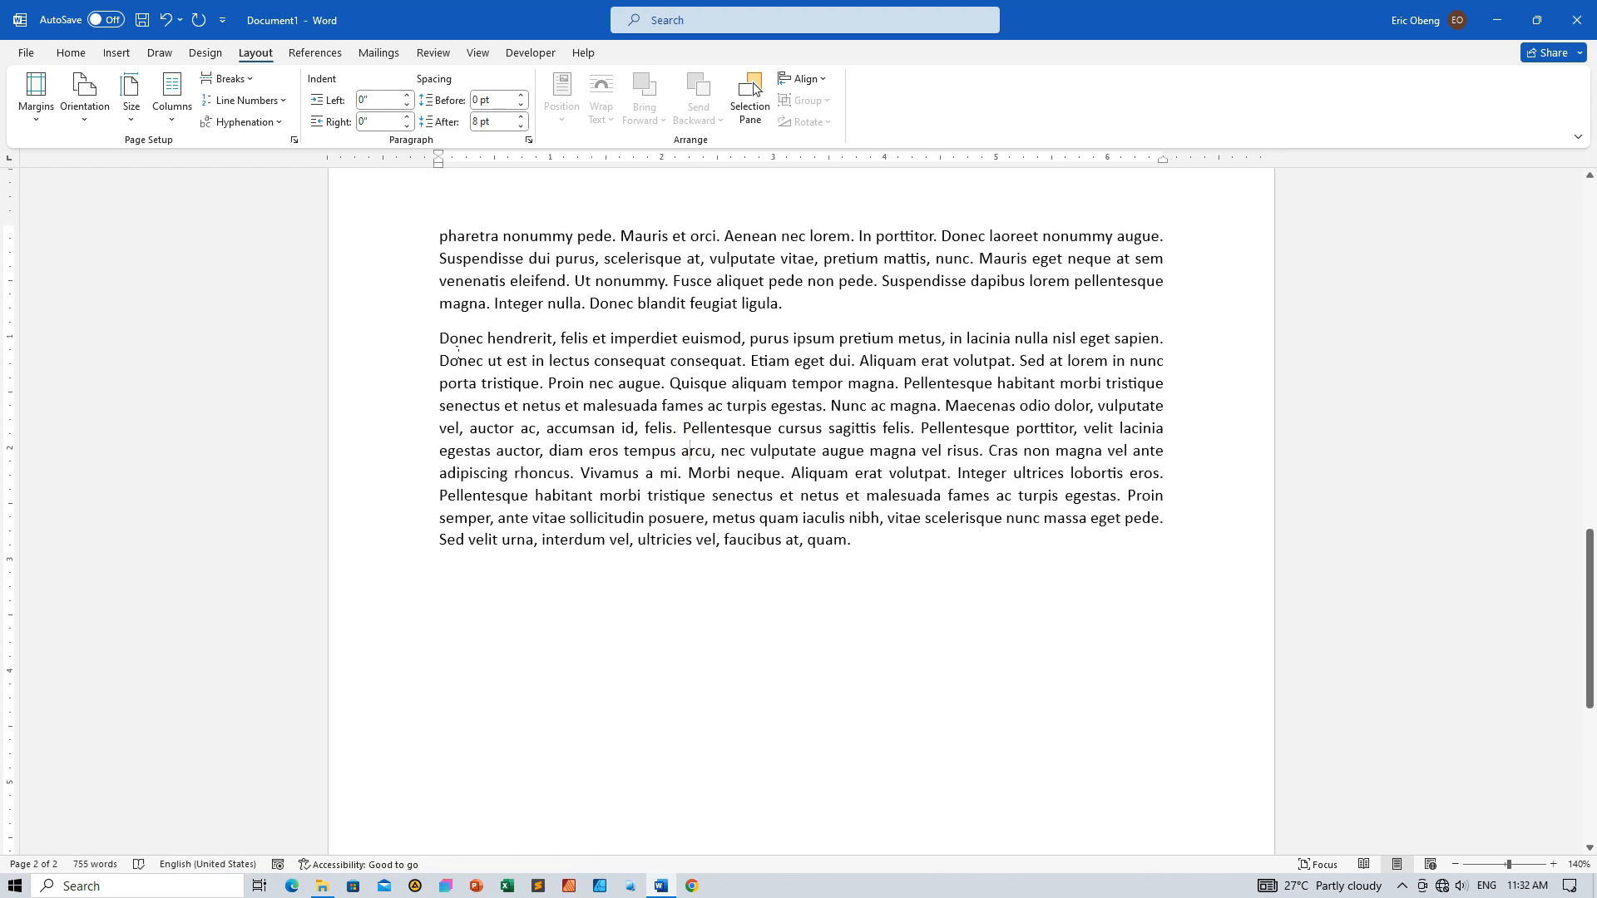
left_click_drag(413, 349, 386, 543)
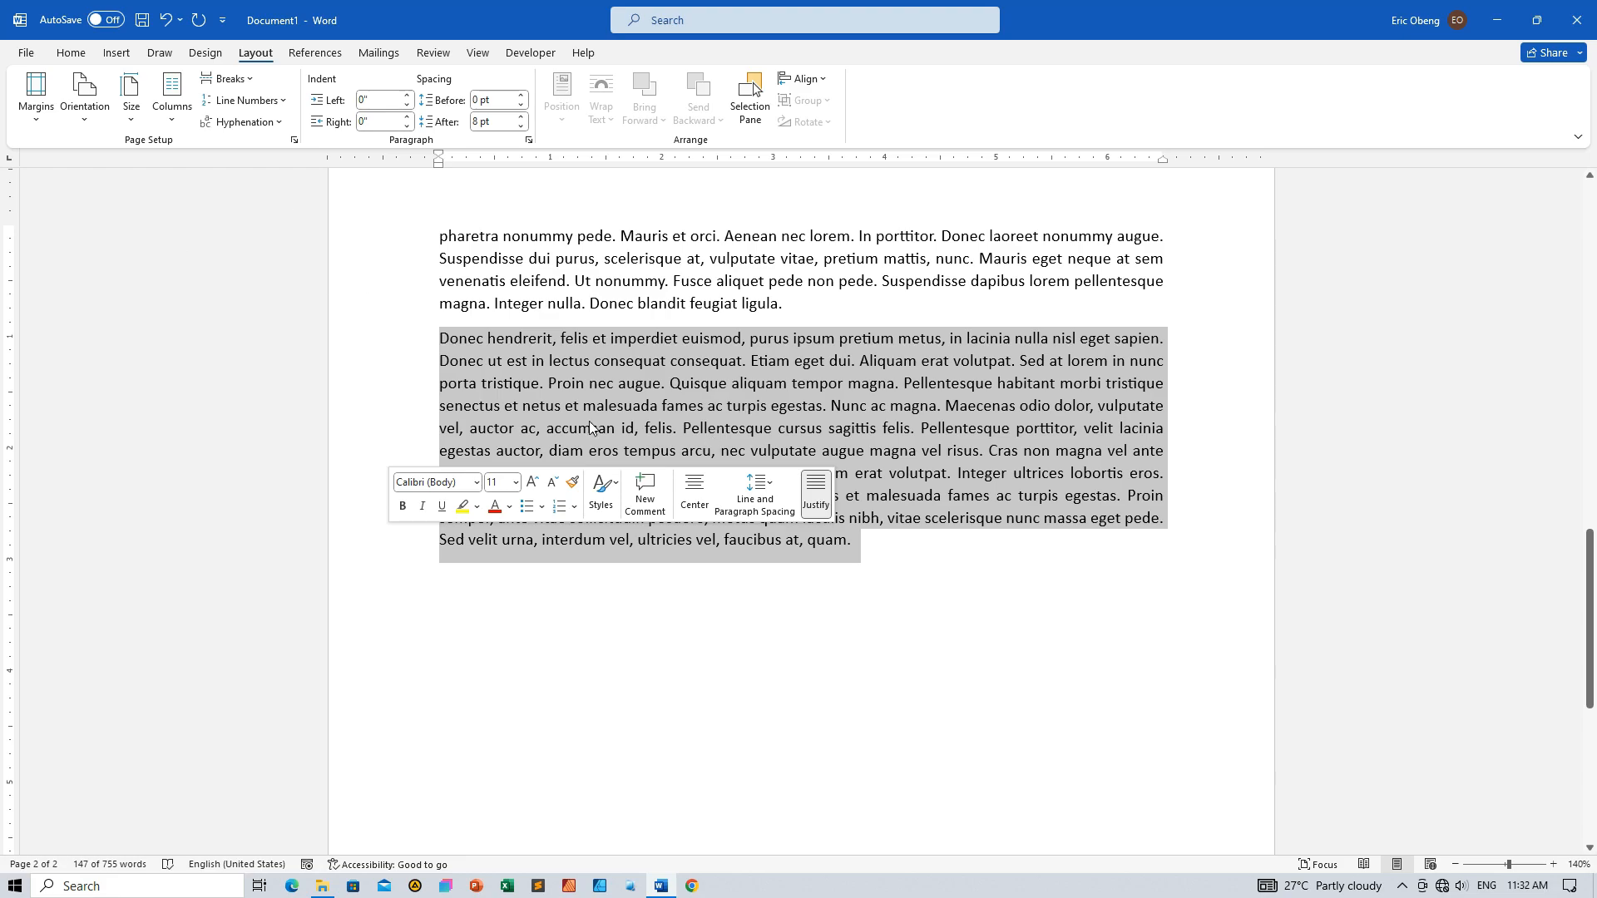
left_click(168, 125)
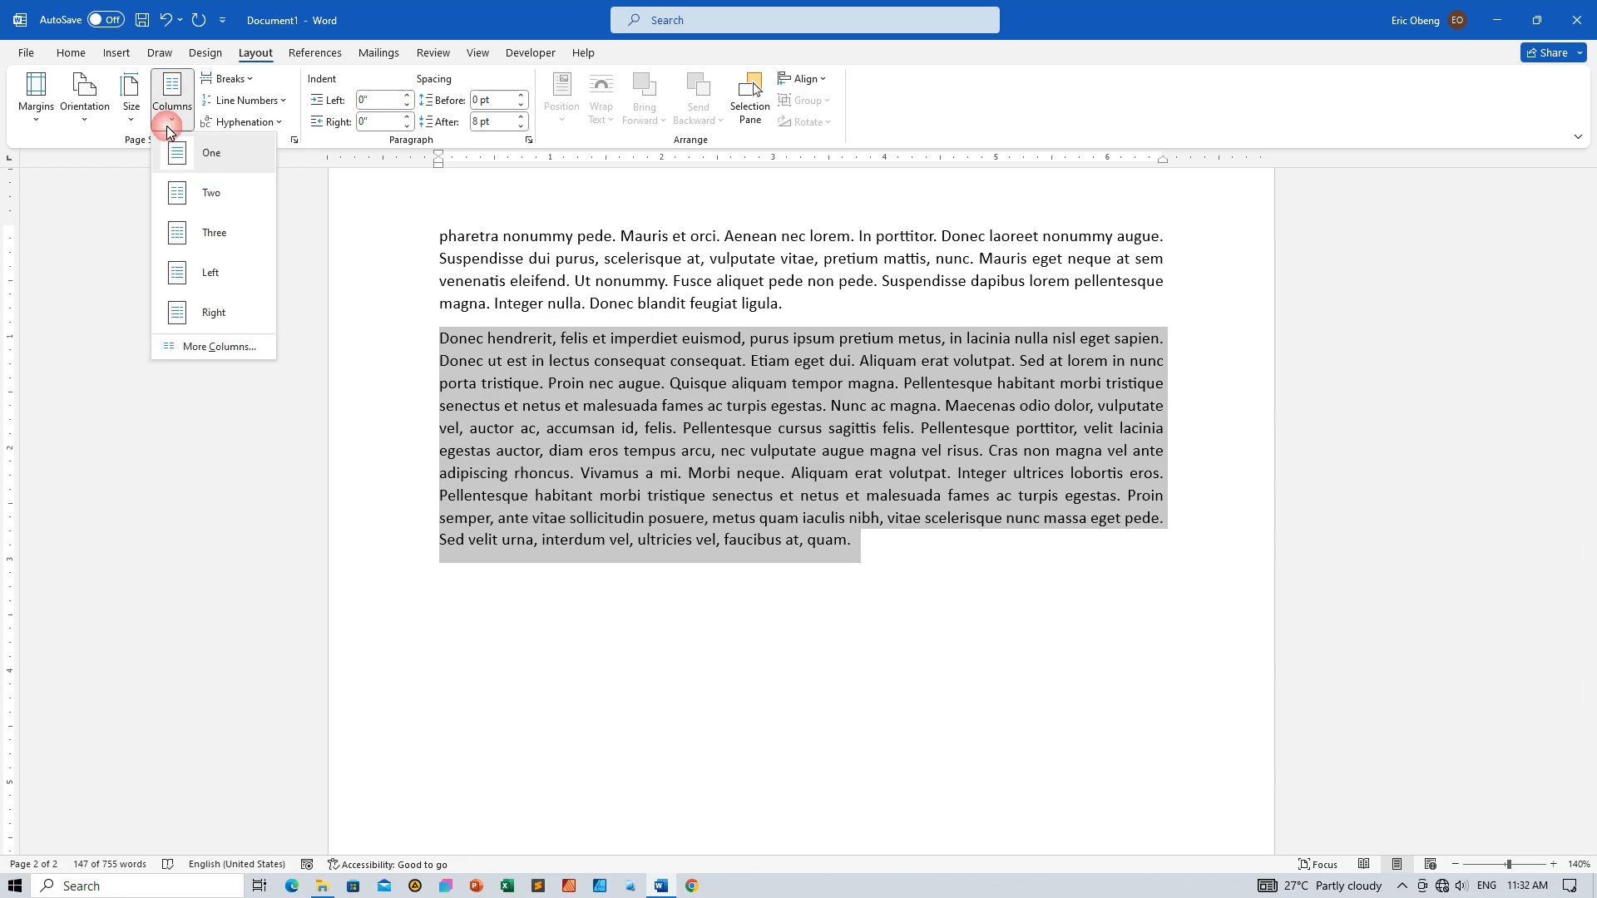
left_click(207, 348)
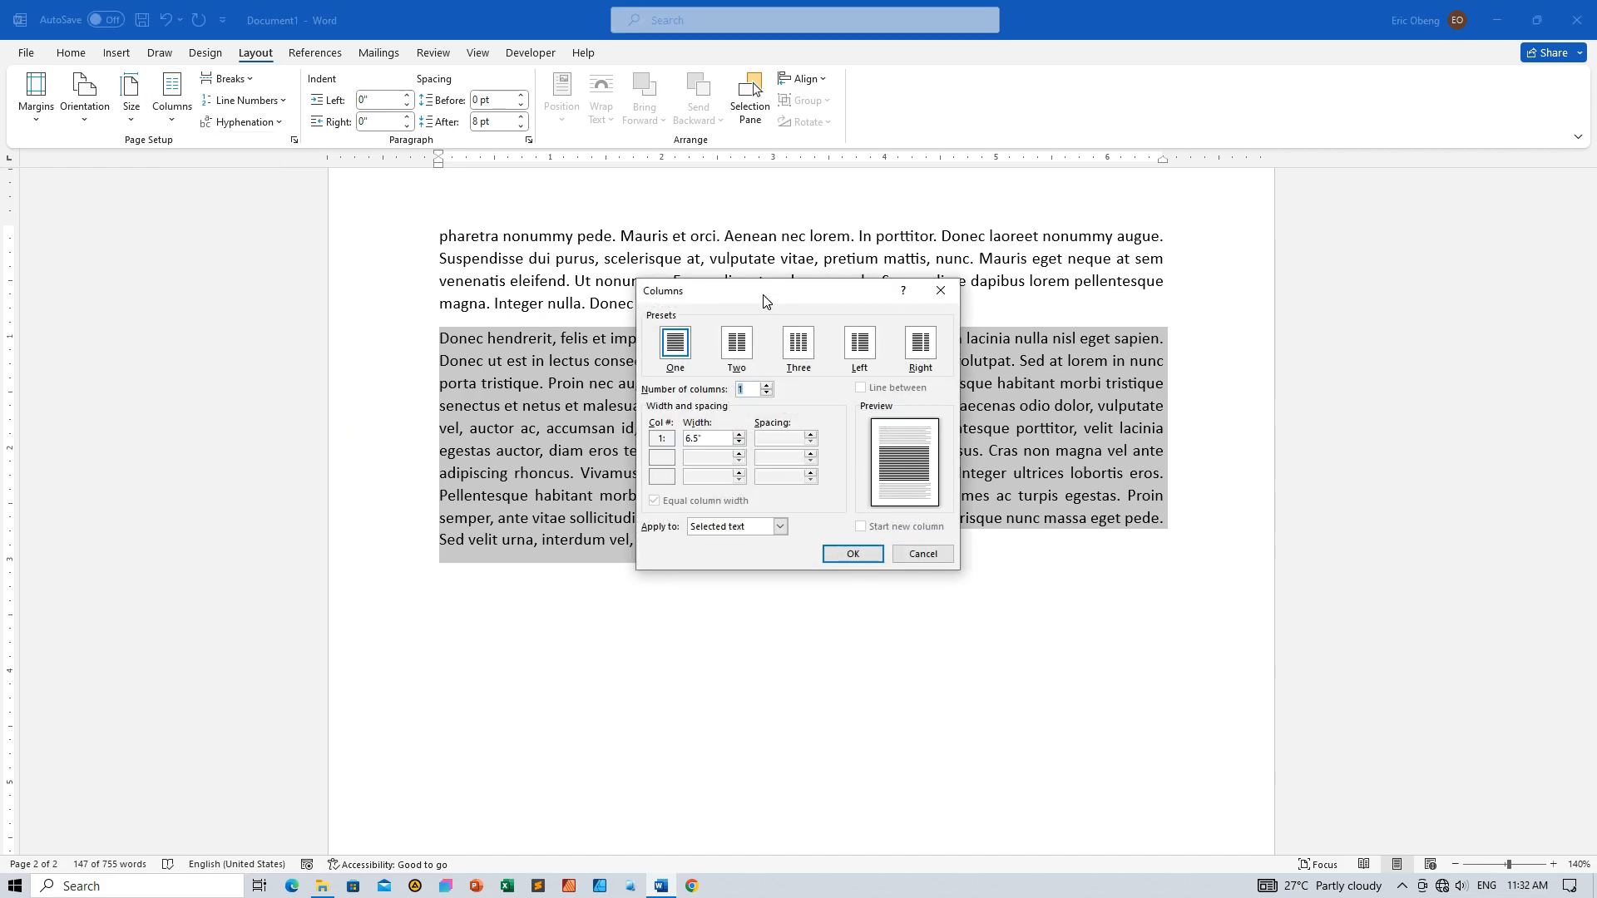
Preview the Left and Right column presets, settle on Two, and allow unequal column widths
left_click(738, 344)
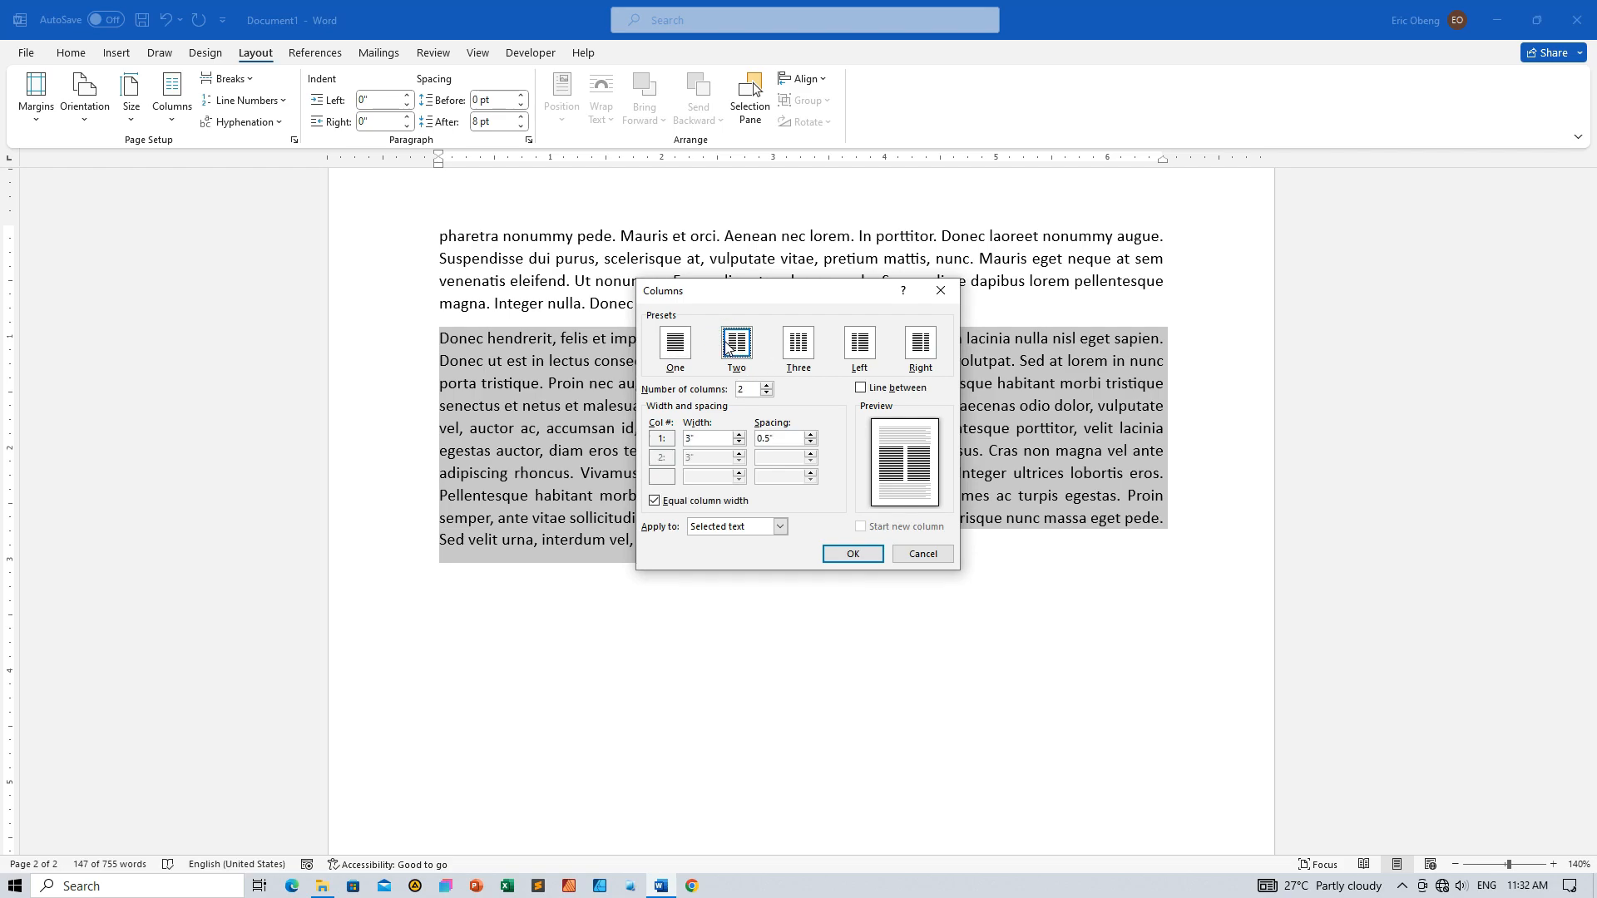
left_click(861, 357)
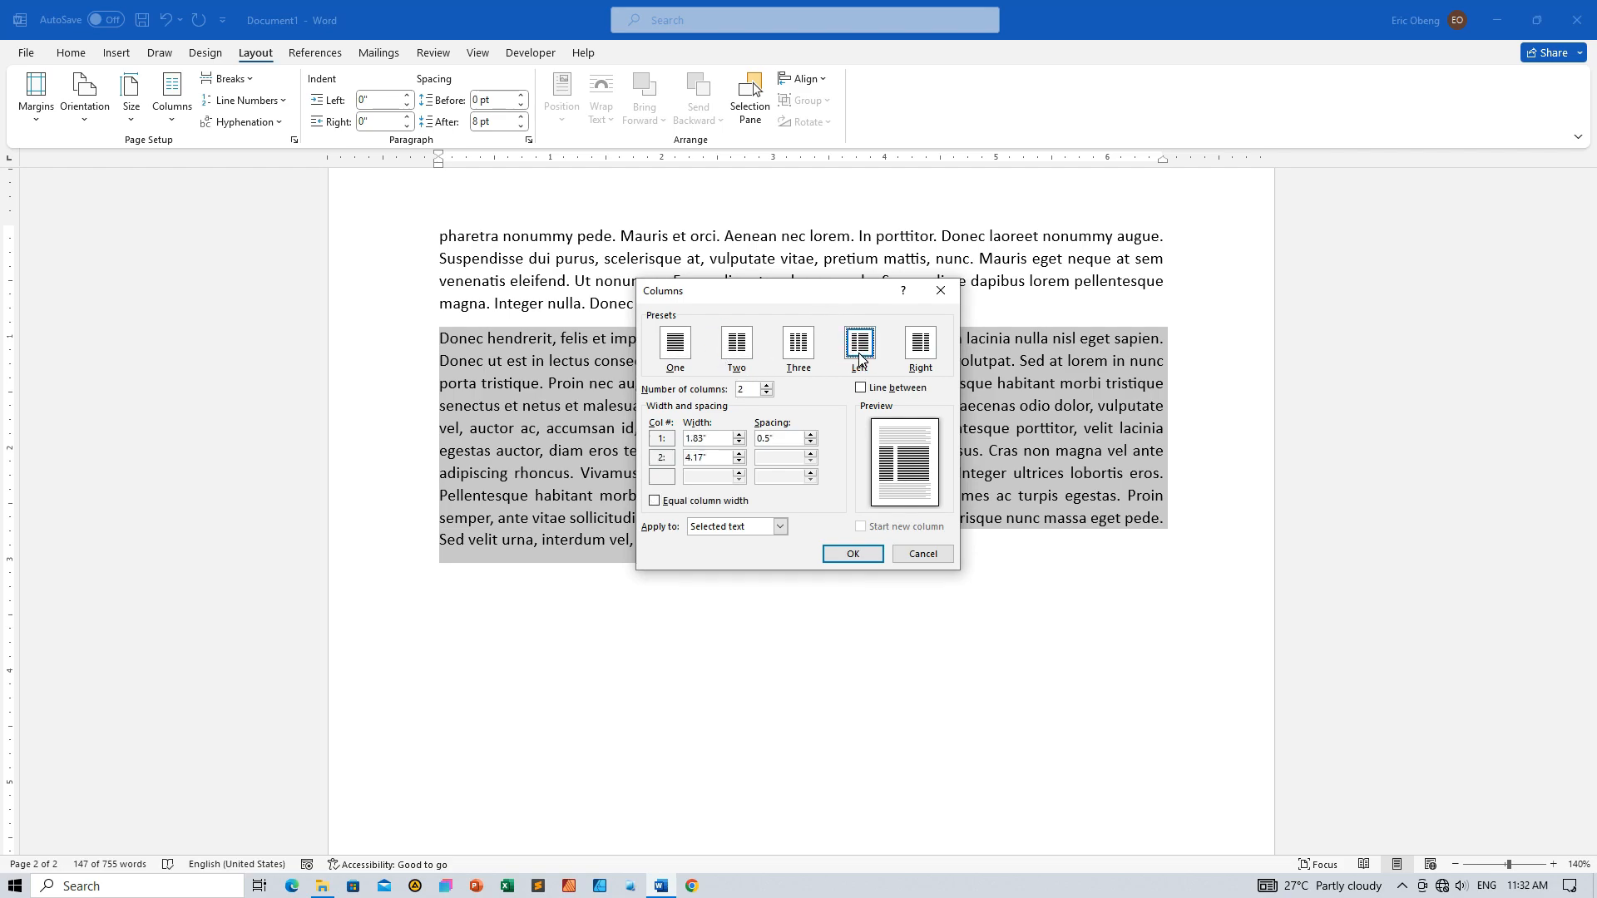
left_click(920, 353)
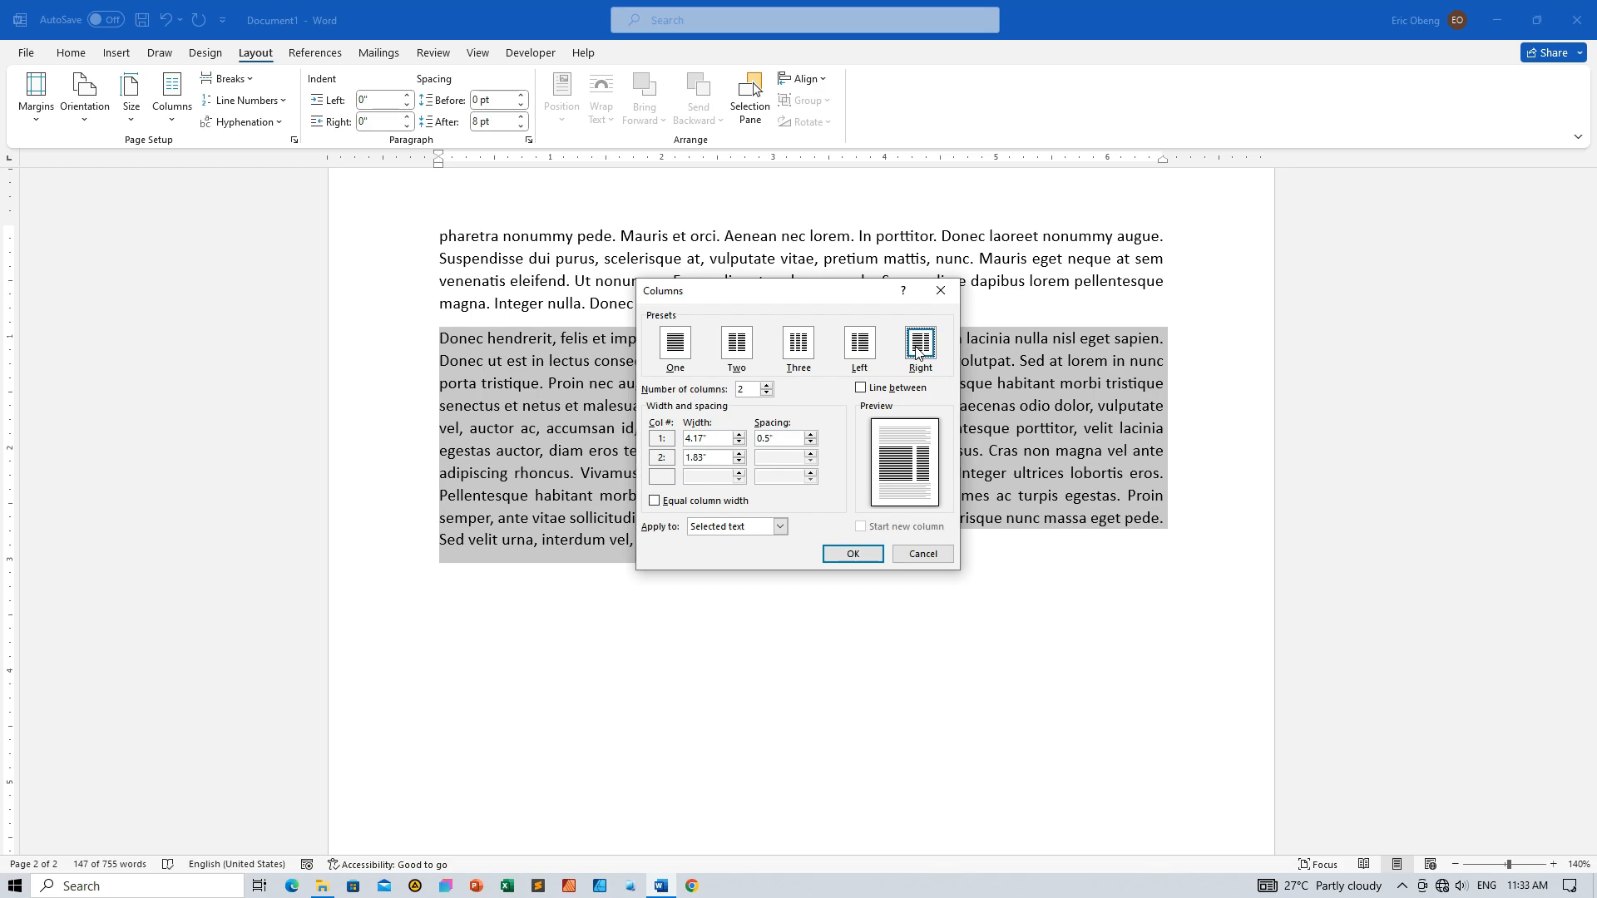
left_click(738, 353)
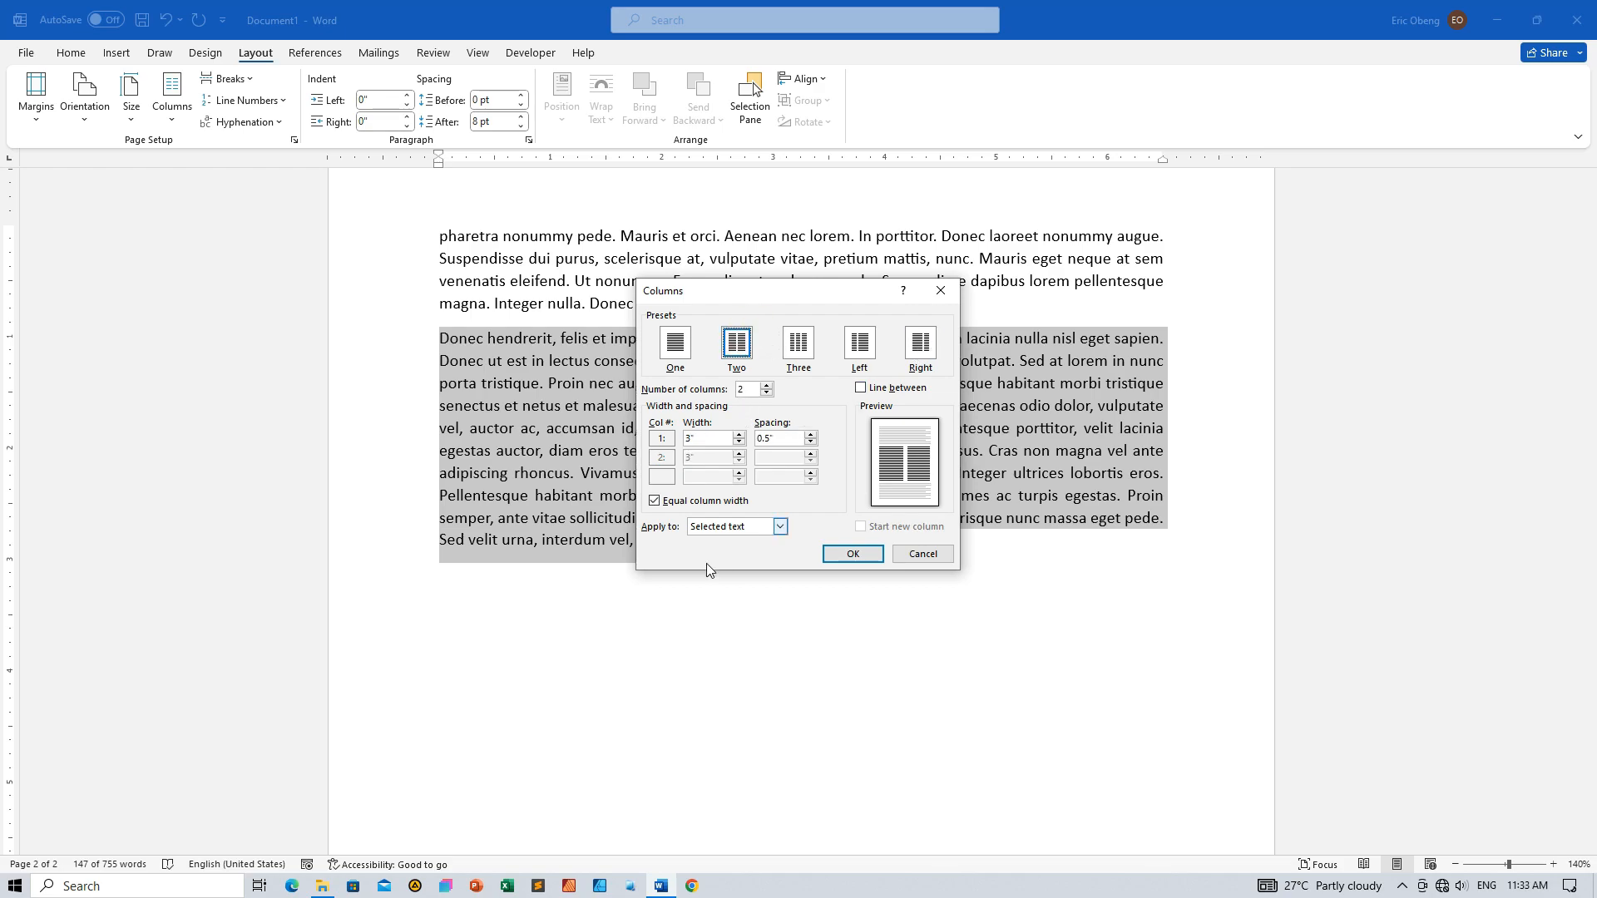
left_click(656, 502)
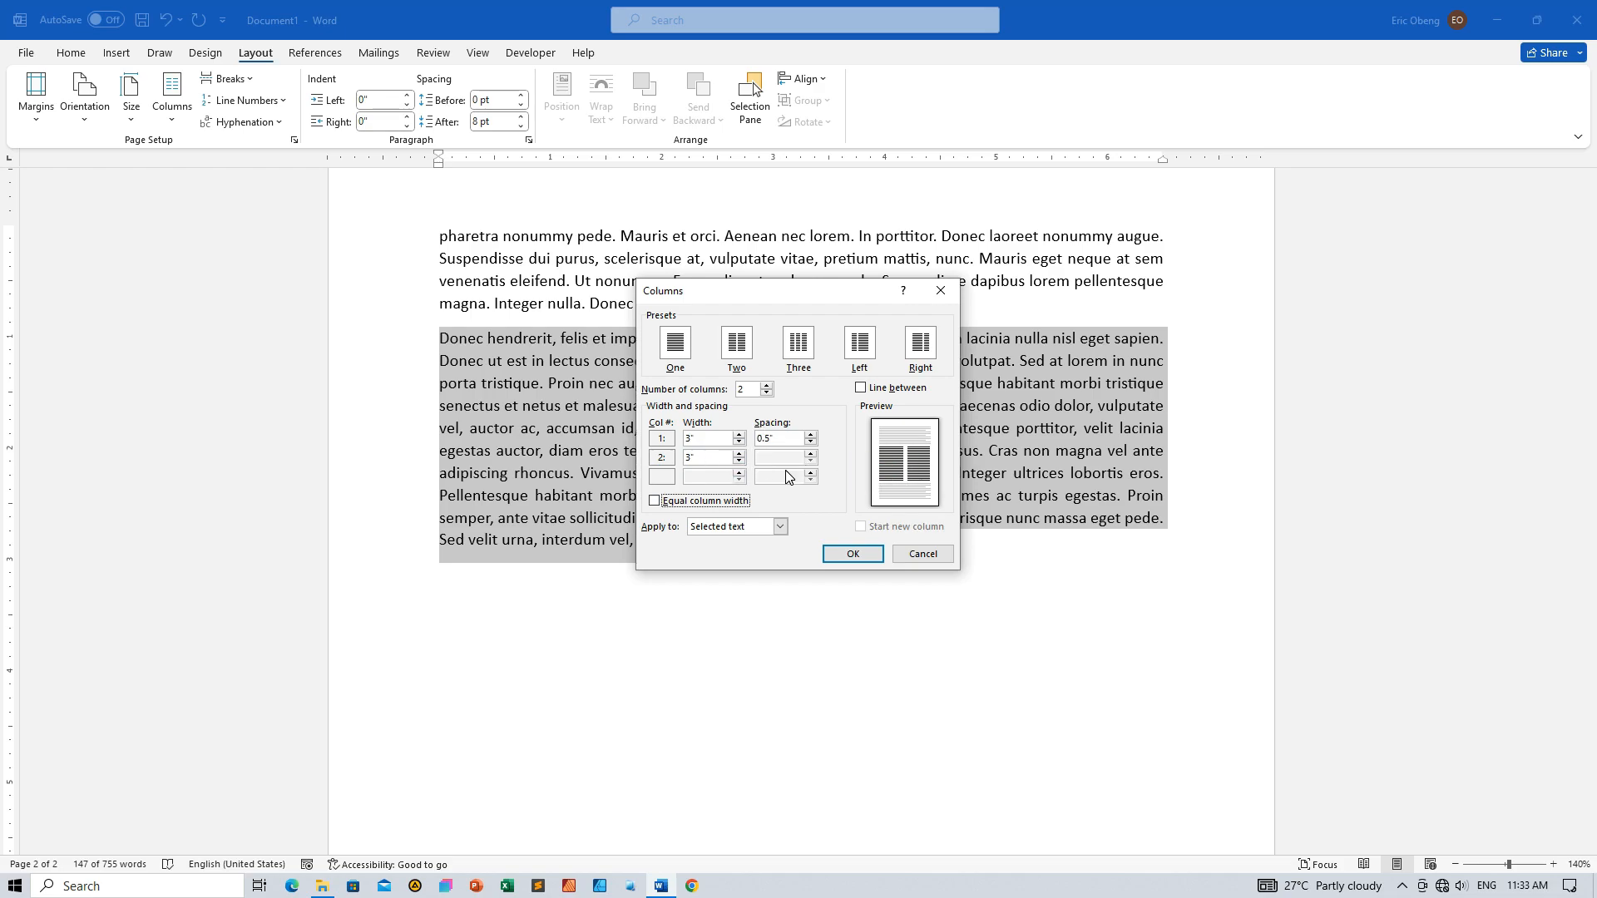
Try narrowing the second column to 2.1 inches
left_click(738, 462)
left_click(739, 461)
left_click(738, 462)
left_click(738, 461)
left_click(738, 461)
left_click(739, 461)
left_click(741, 460)
left_click(741, 461)
left_click(741, 461)
left_click(741, 461)
Experiment with the first column's width and bring the column spacing to 0.5 inches
left_click(811, 443)
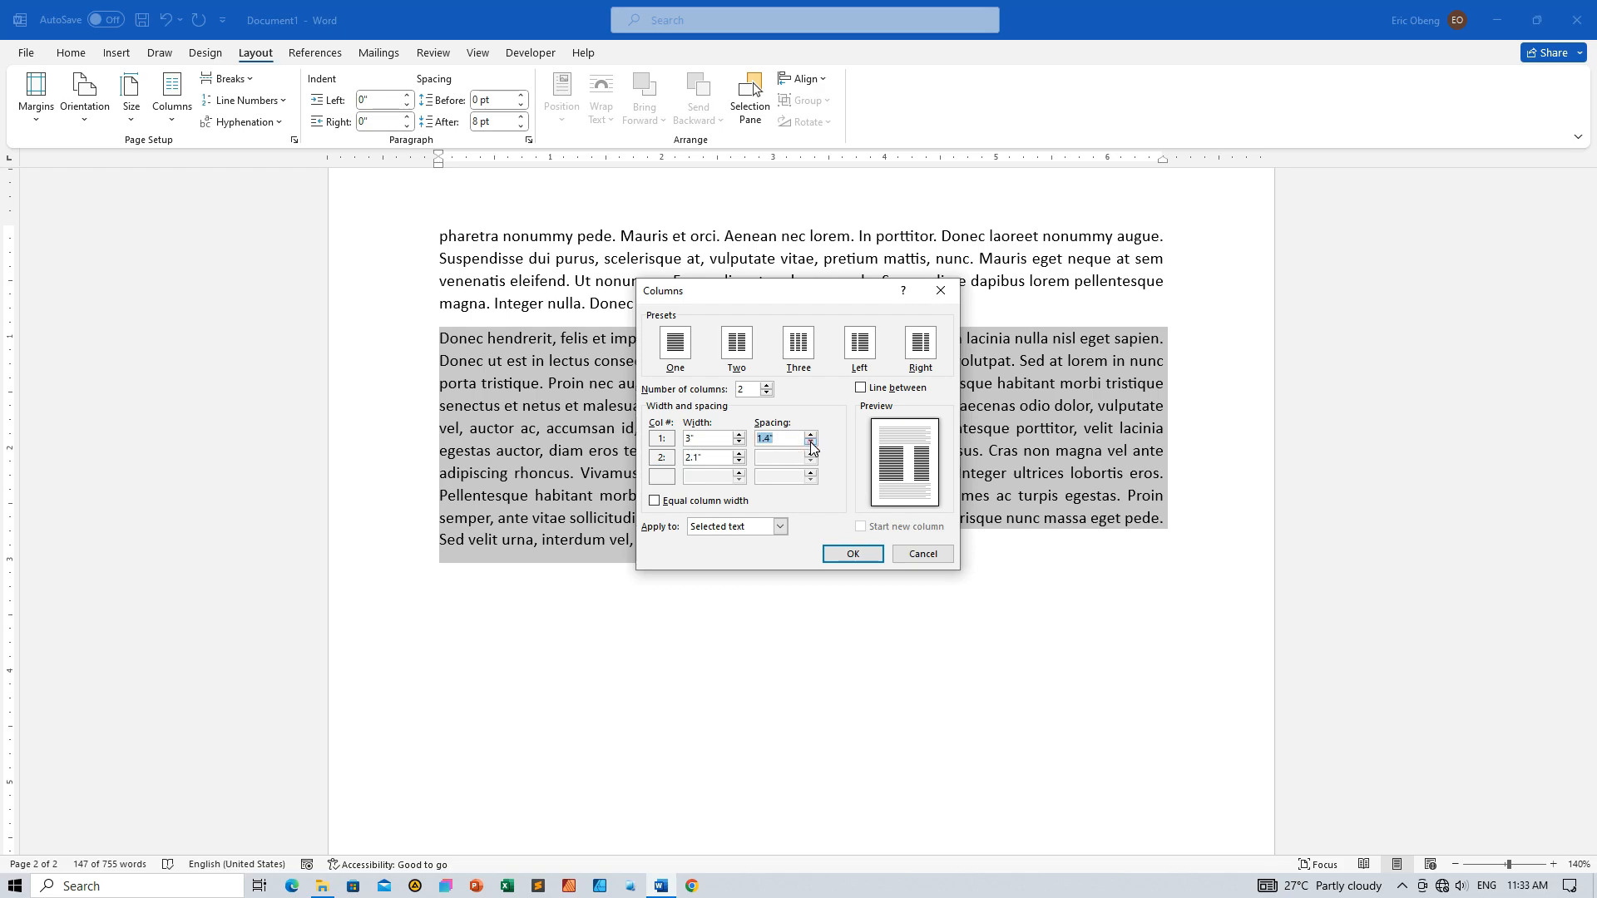
left_click(811, 443)
left_click(811, 443)
left_click(810, 444)
left_click(811, 443)
left_click(811, 443)
left_click(811, 443)
left_click(739, 435)
left_click(738, 435)
left_click(738, 435)
left_click(739, 435)
left_click(739, 435)
left_click(738, 435)
left_click(739, 435)
Set the first column to 2 inches and the second to 4 inches, and apply the layout to the "Donec hendrerit" paragraph
left_click(739, 435)
left_click(739, 435)
left_click(739, 444)
left_click(811, 443)
left_click(811, 442)
left_click(811, 443)
left_click(743, 441)
left_click(742, 437)
left_click(742, 437)
left_click(742, 437)
left_click(742, 438)
left_click(741, 437)
left_click(742, 437)
left_click(742, 437)
left_click(739, 435)
left_click(738, 435)
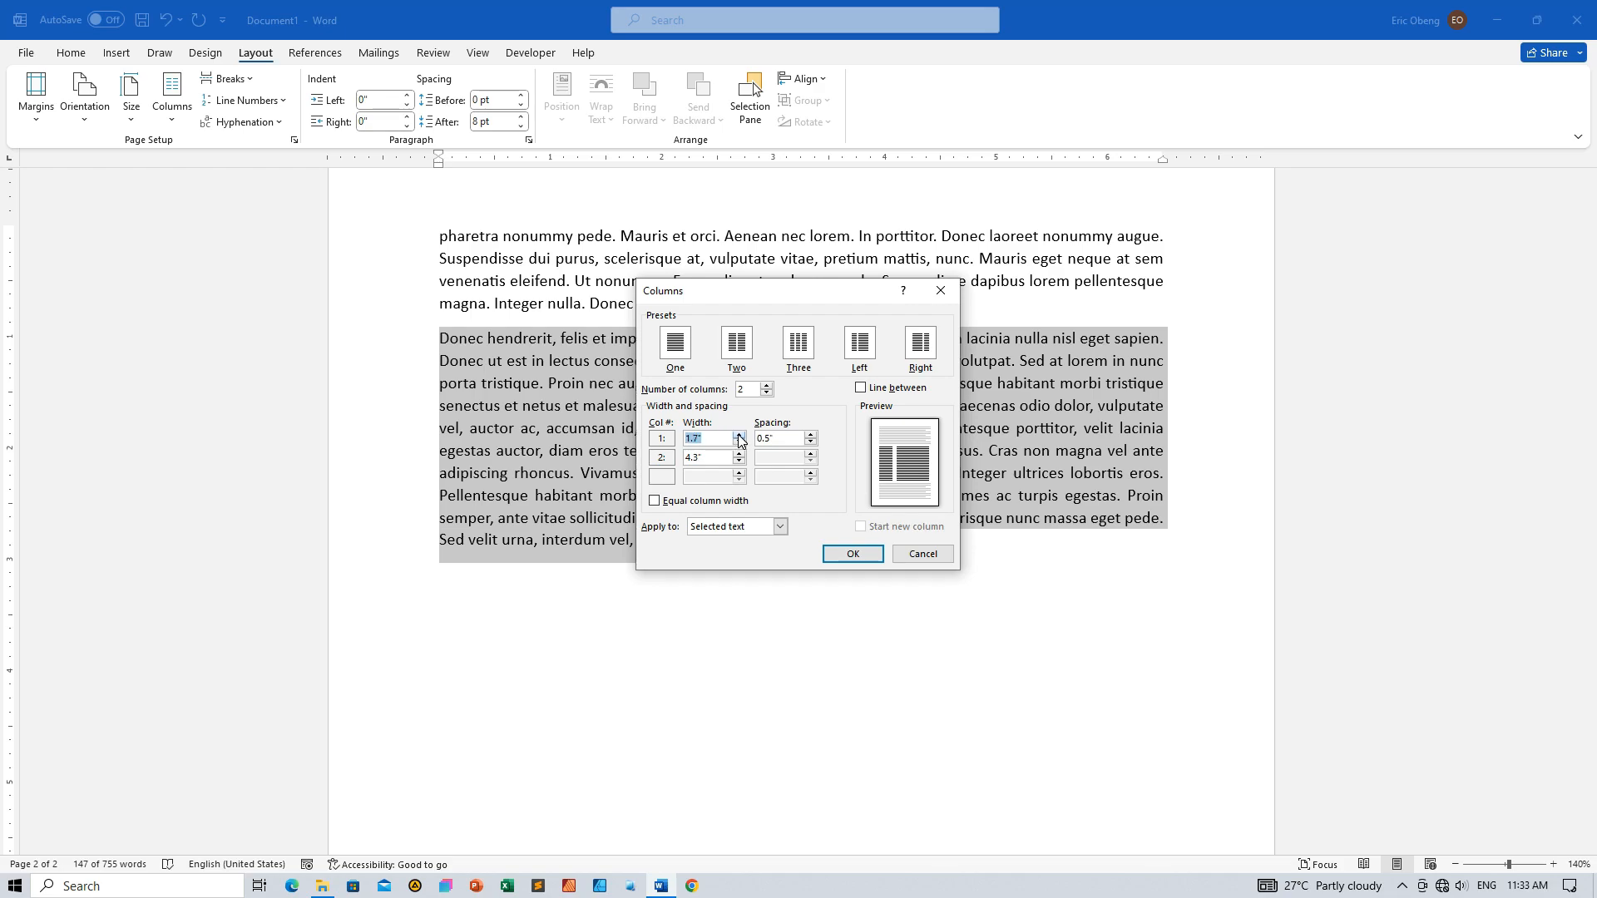
left_click(740, 436)
left_click(738, 442)
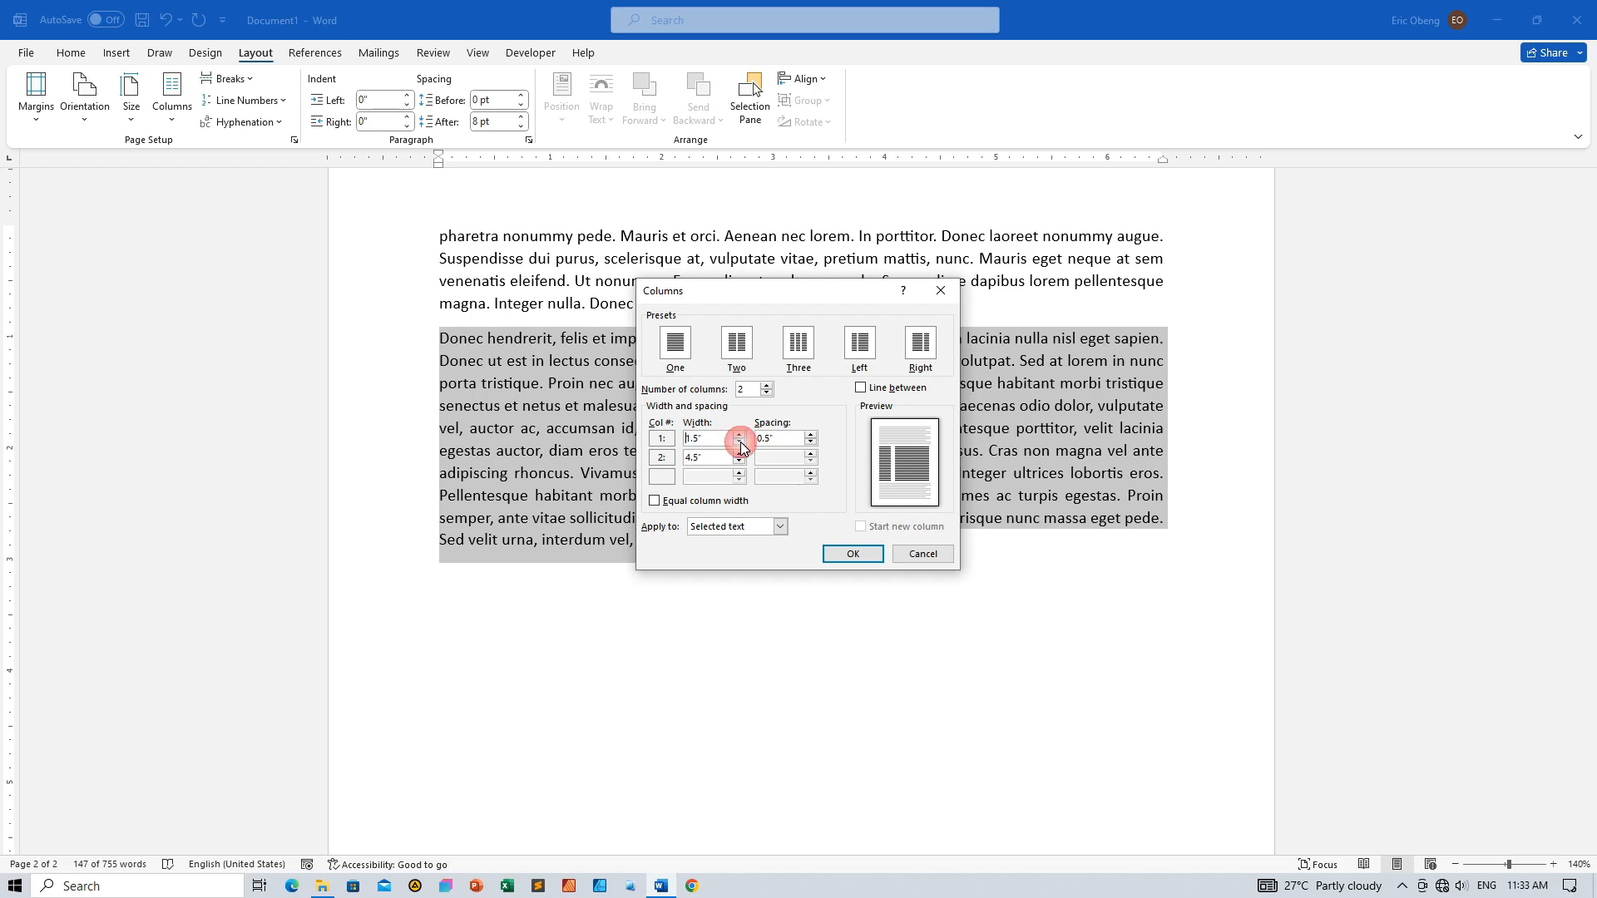
left_click(739, 434)
left_click(739, 435)
left_click(739, 435)
left_click(737, 435)
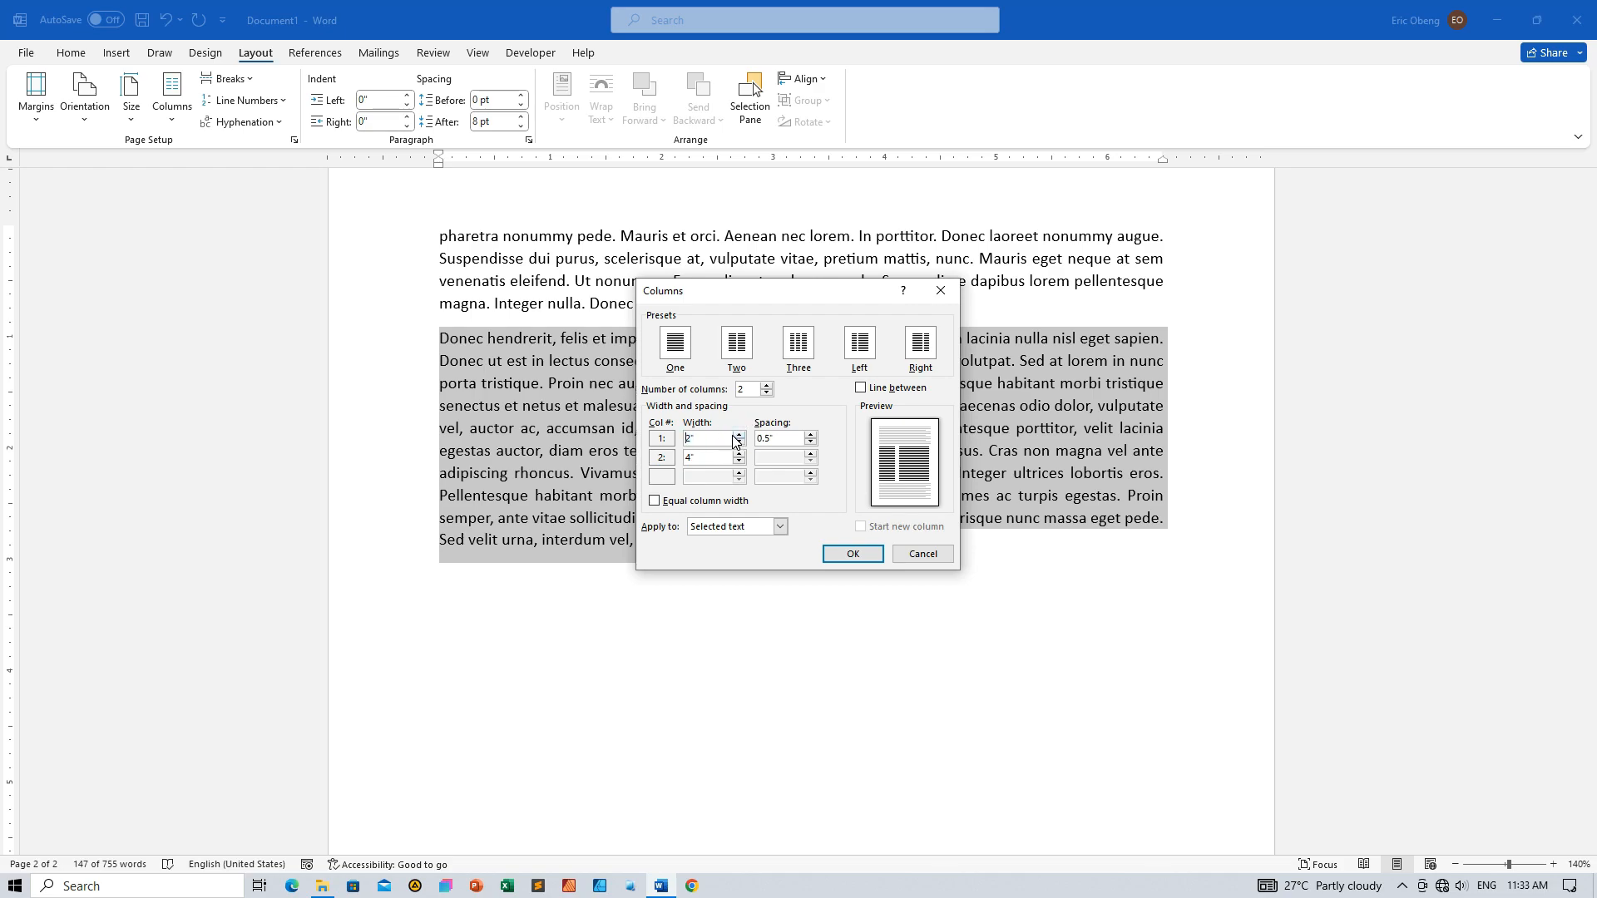
left_click(869, 561)
scroll(815, 518, "up", 6)
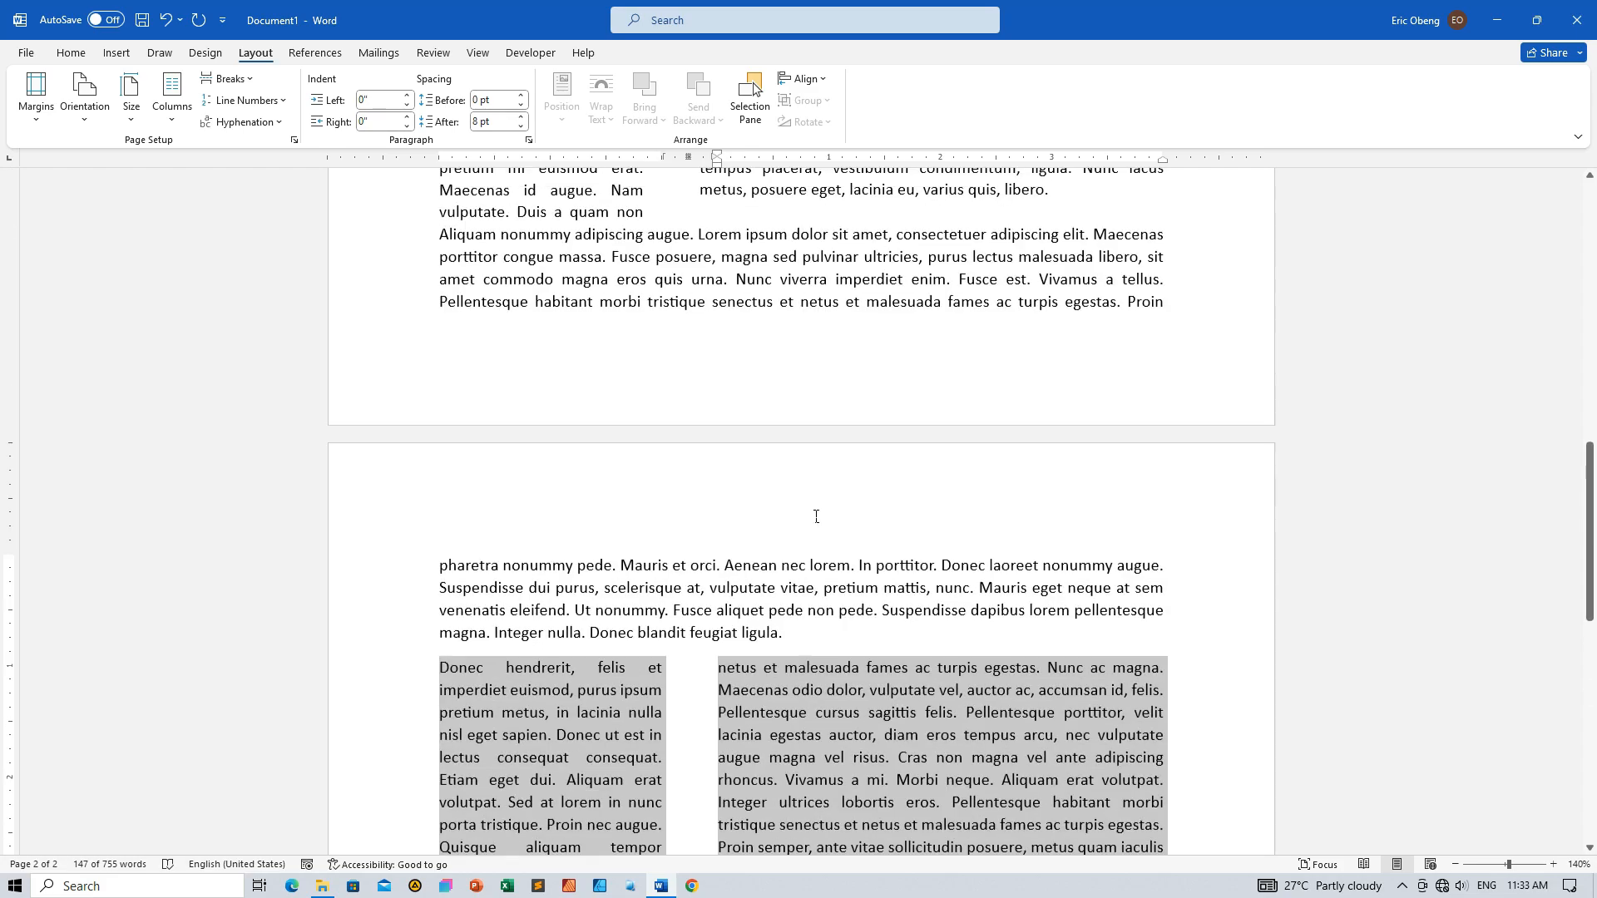
scroll(791, 500, "down", 5)
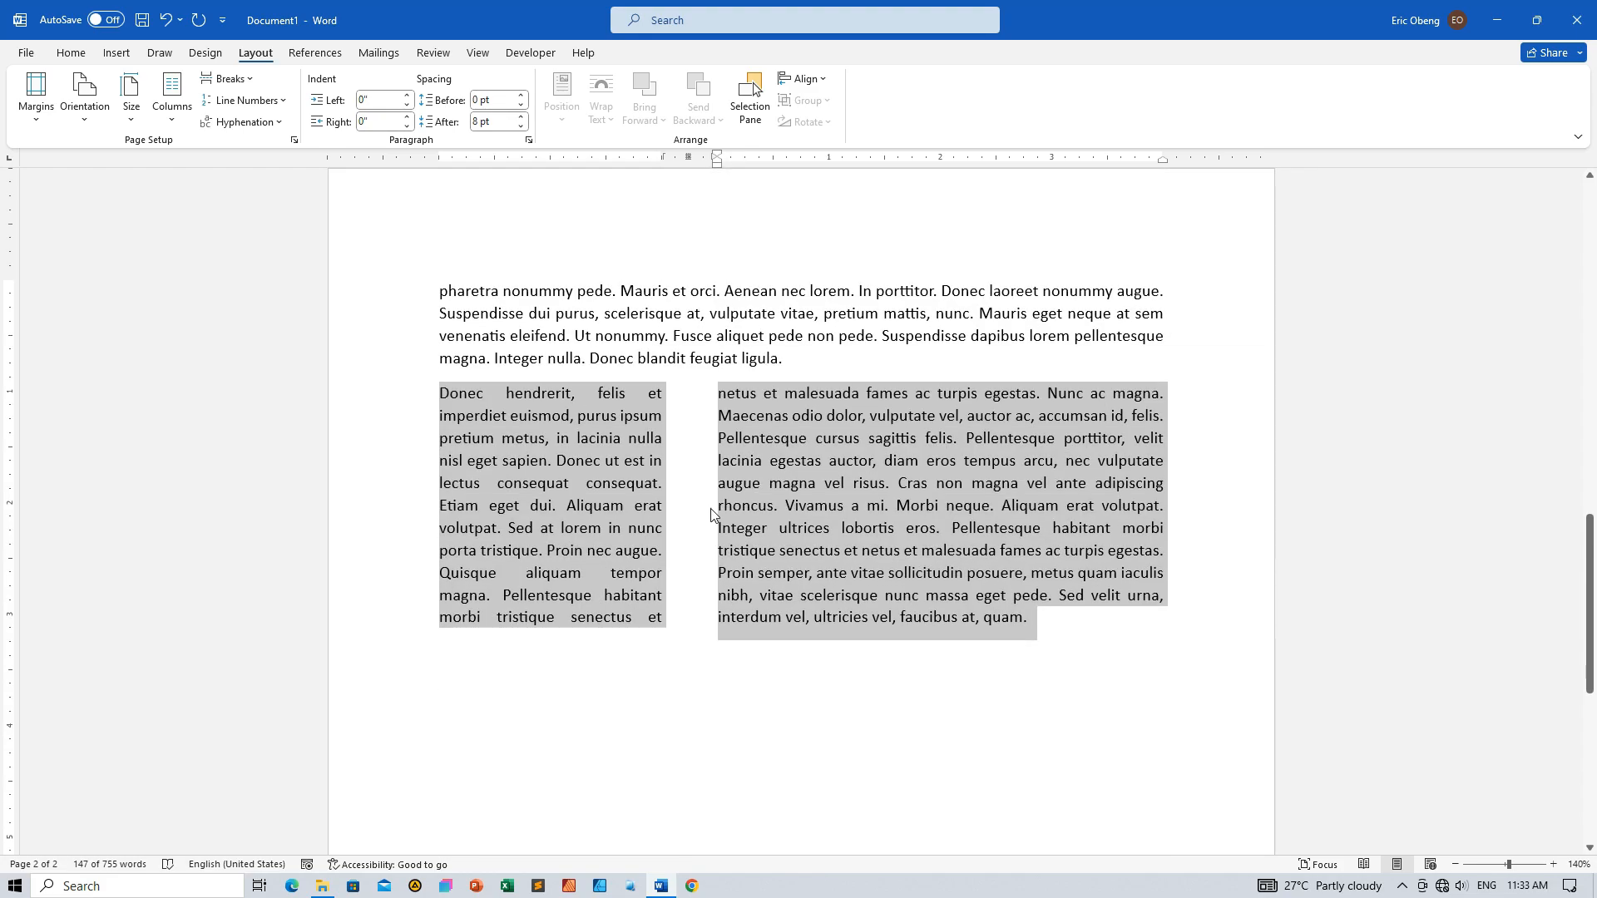
Reduce the column spacing of the "Donec hendrerit" paragraph to 0.3 inches, with column widths of 2 and 4.2 inches
left_click(174, 119)
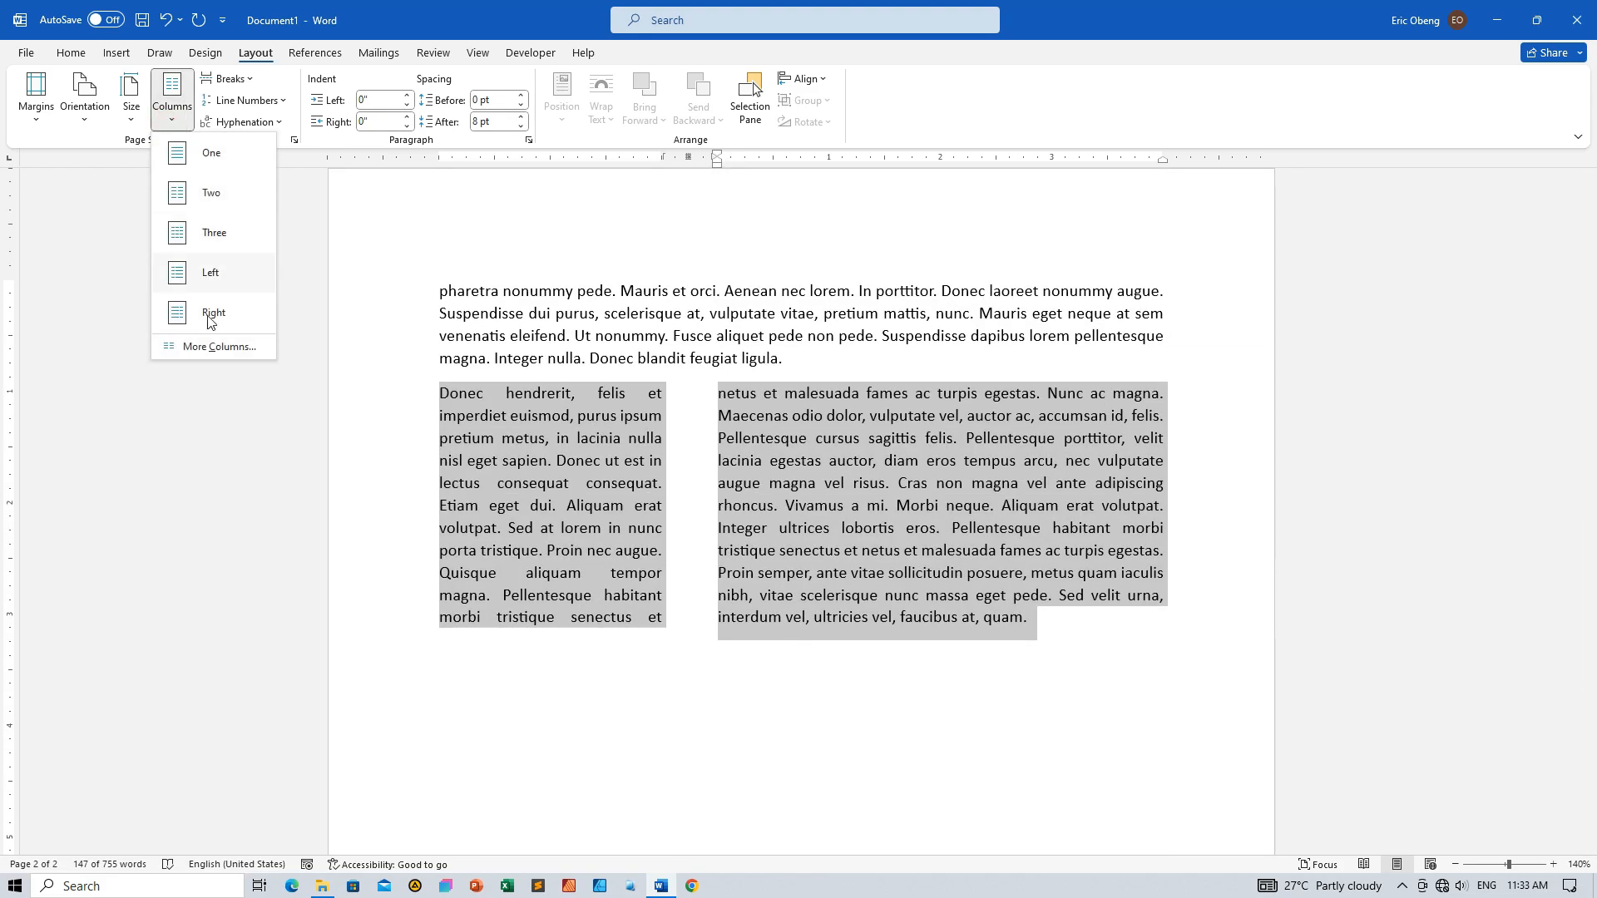
left_click(218, 346)
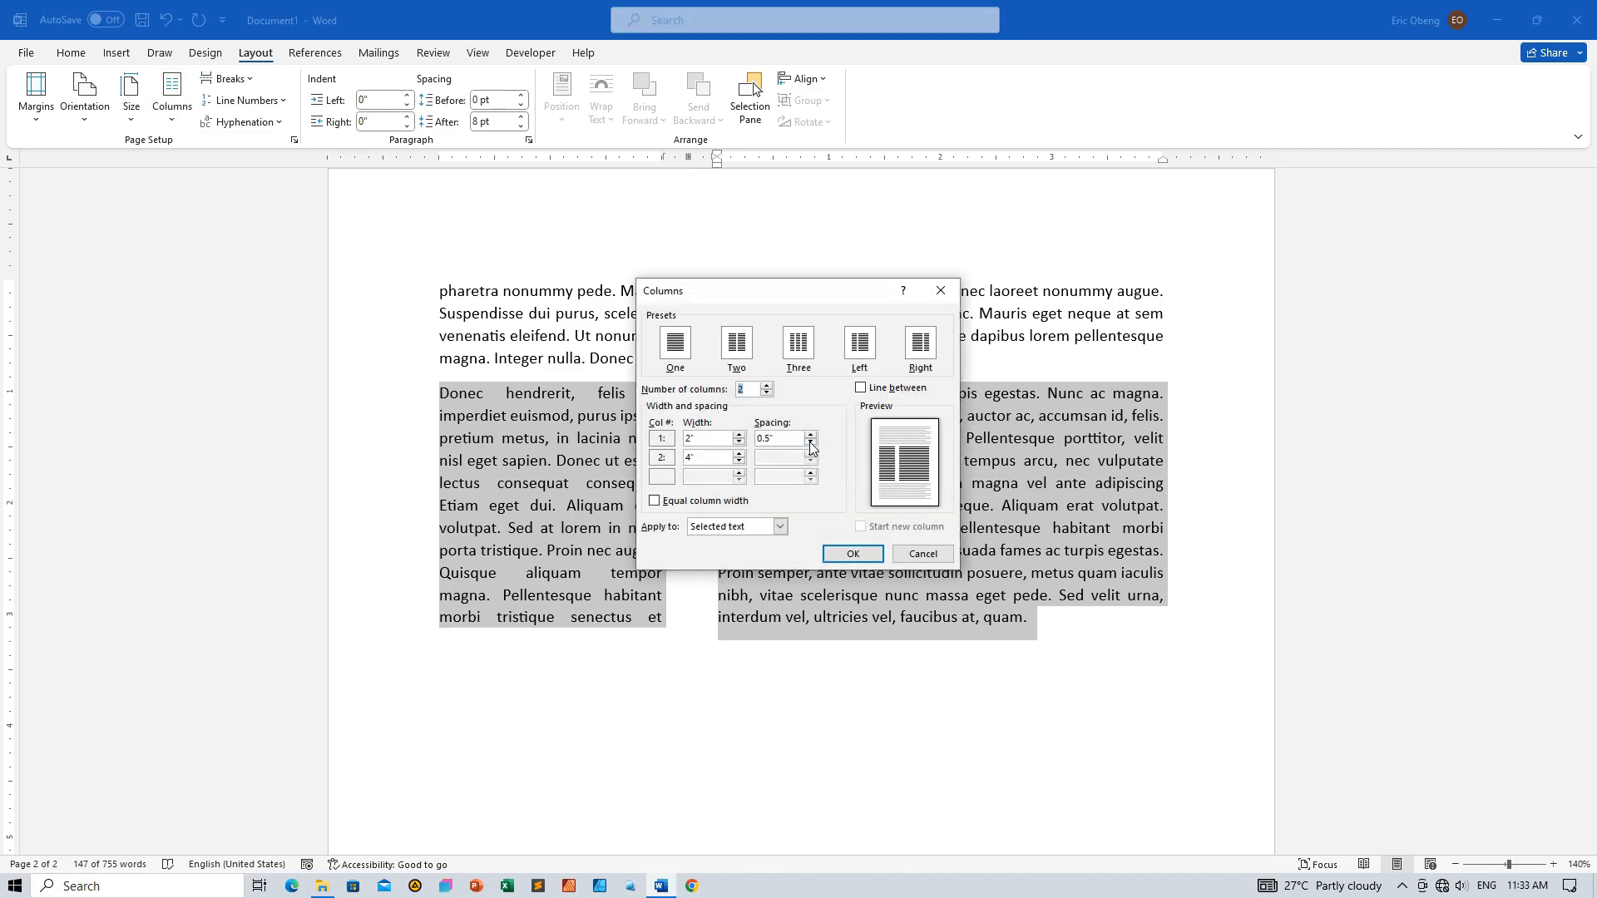
left_click(811, 442)
left_click(811, 442)
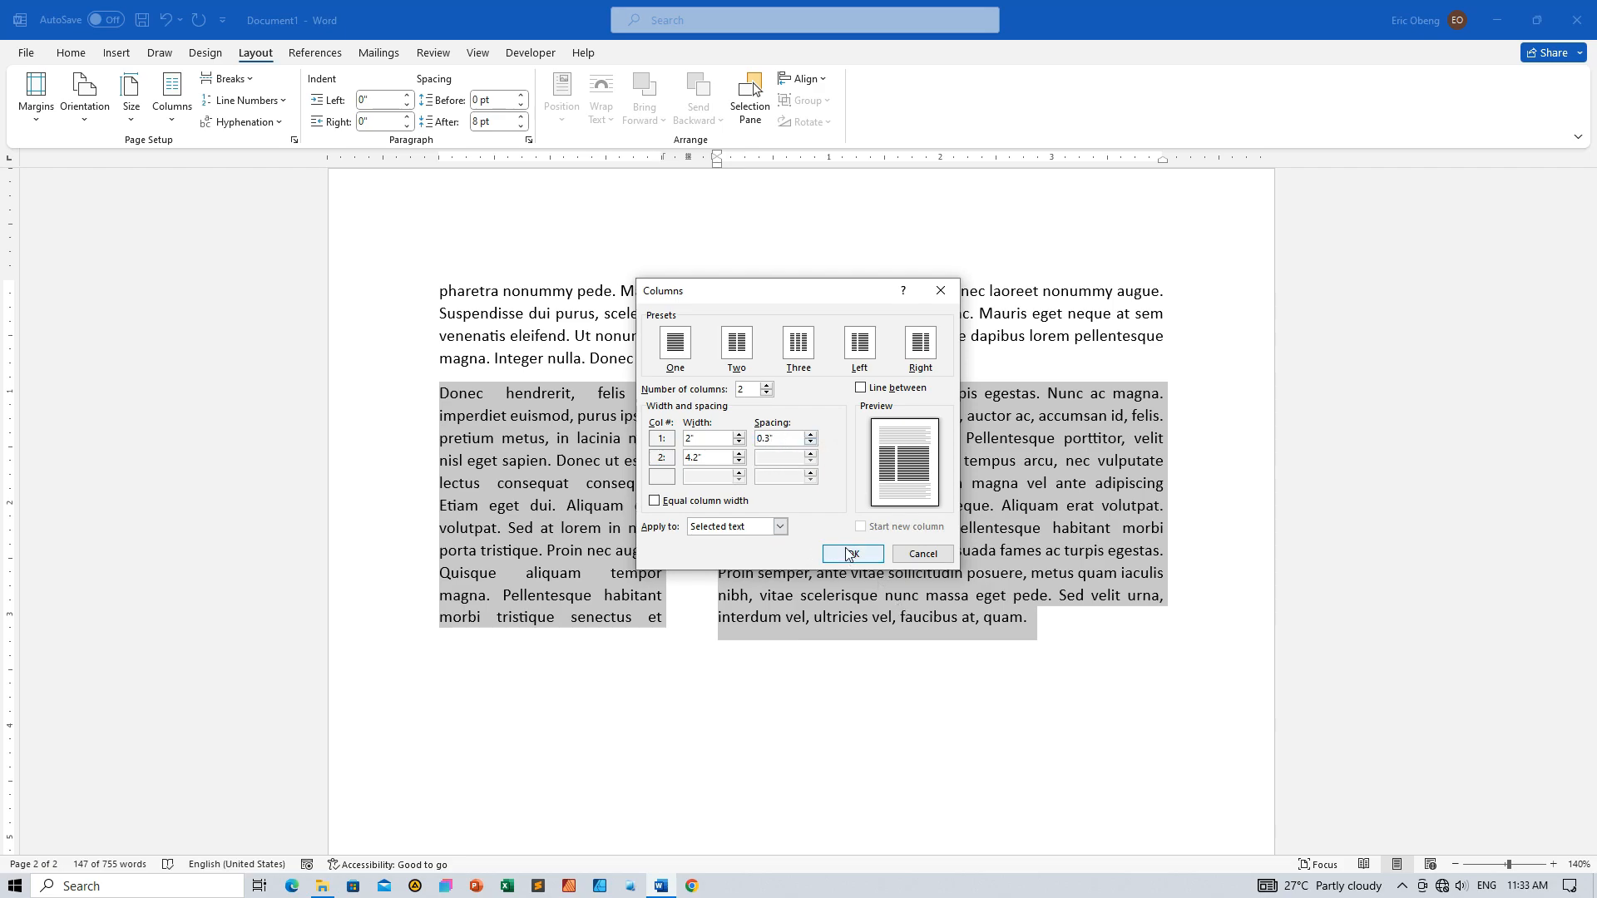
left_click(740, 434)
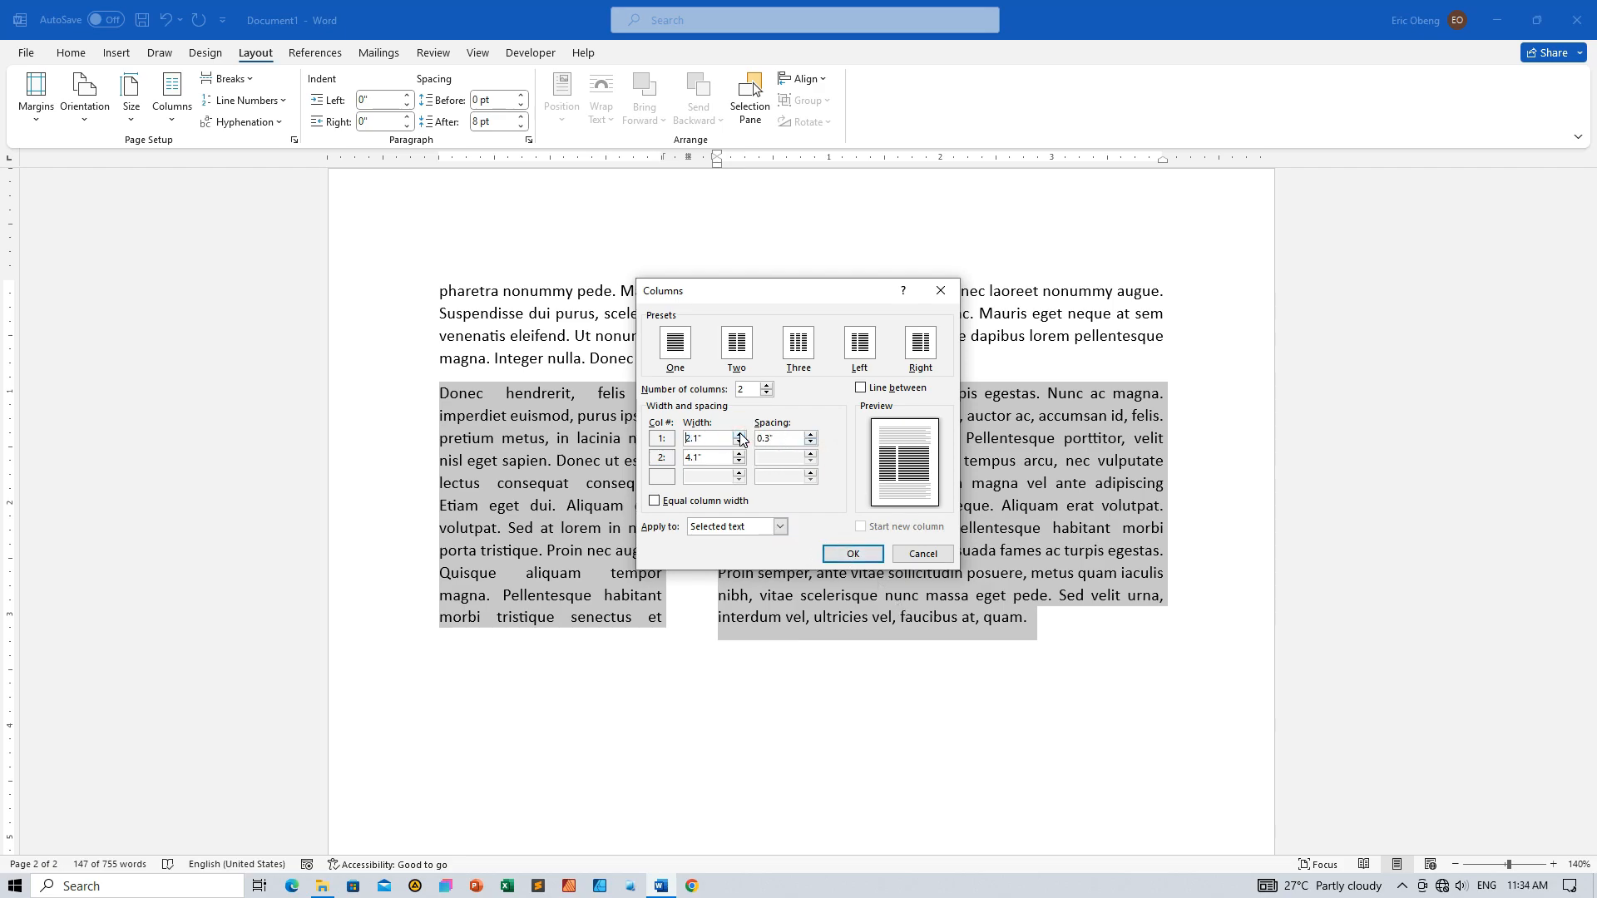
left_click(739, 441)
left_click(846, 555)
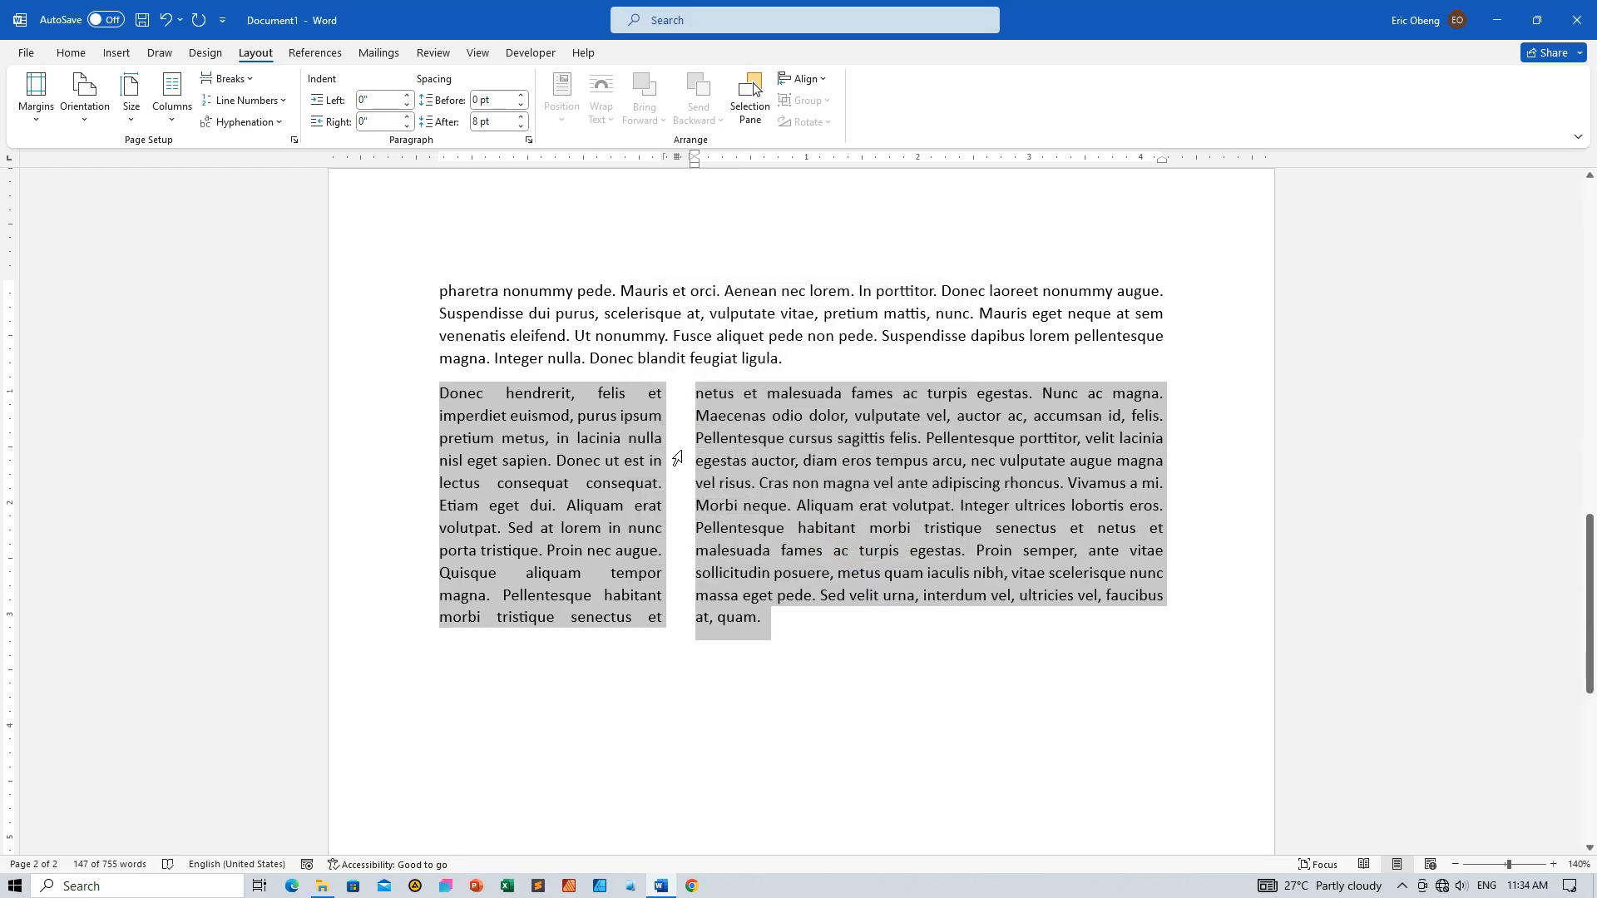
Review the different column layouts of the paragraphs throughout the document
scroll(786, 576, "up", 1)
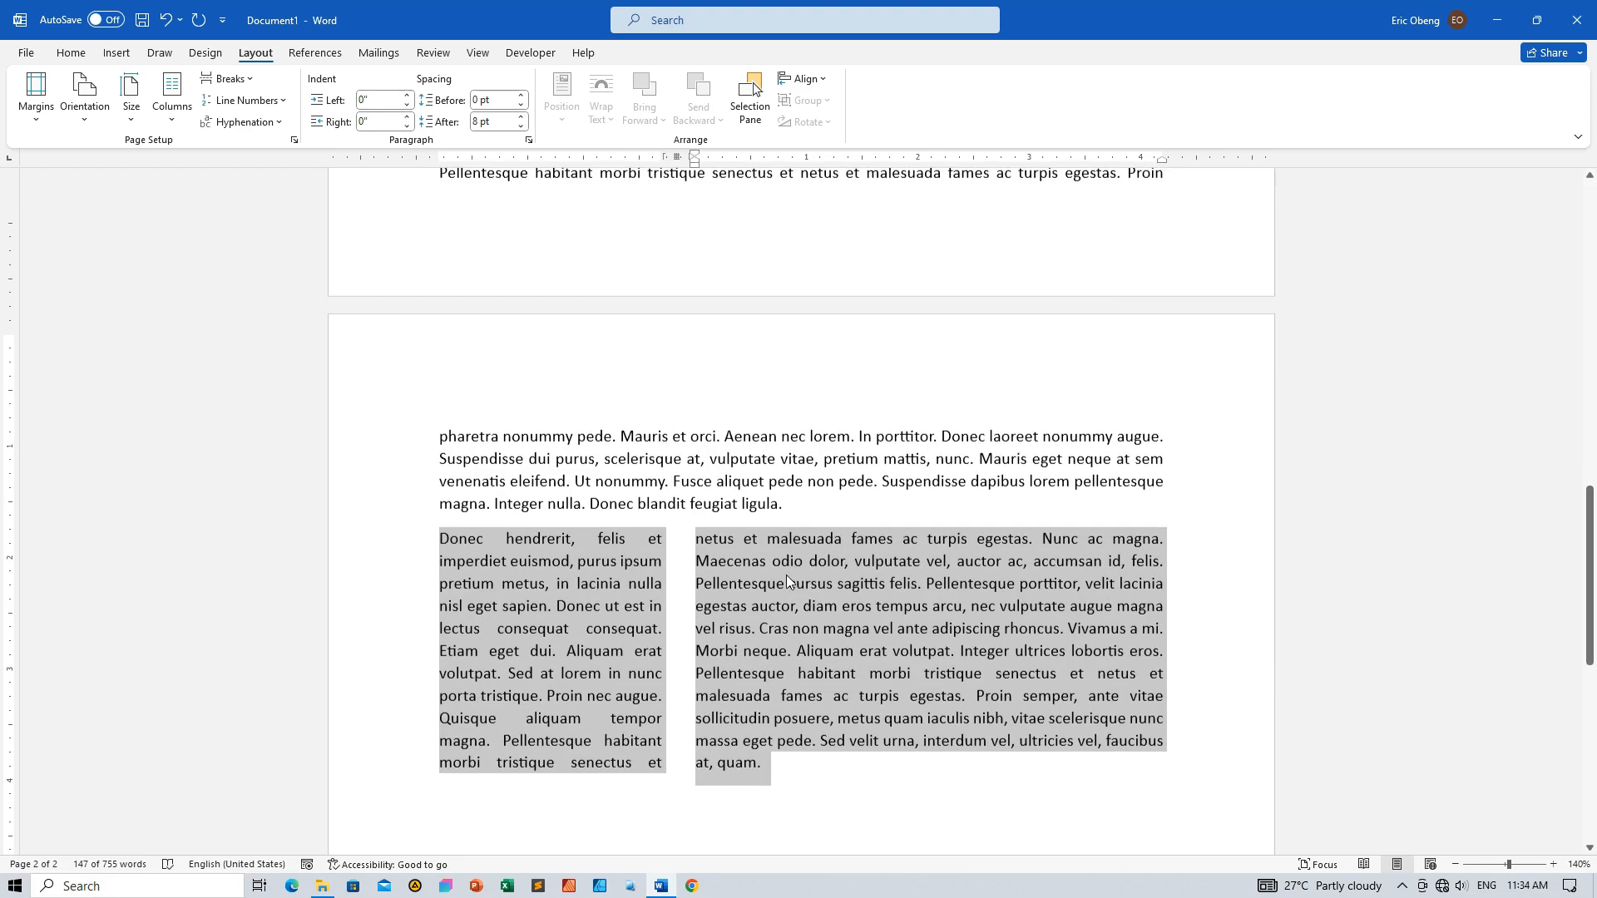
scroll(786, 575, "down", 3)
scroll(786, 575, "up", 3)
scroll(787, 576, "up", 10)
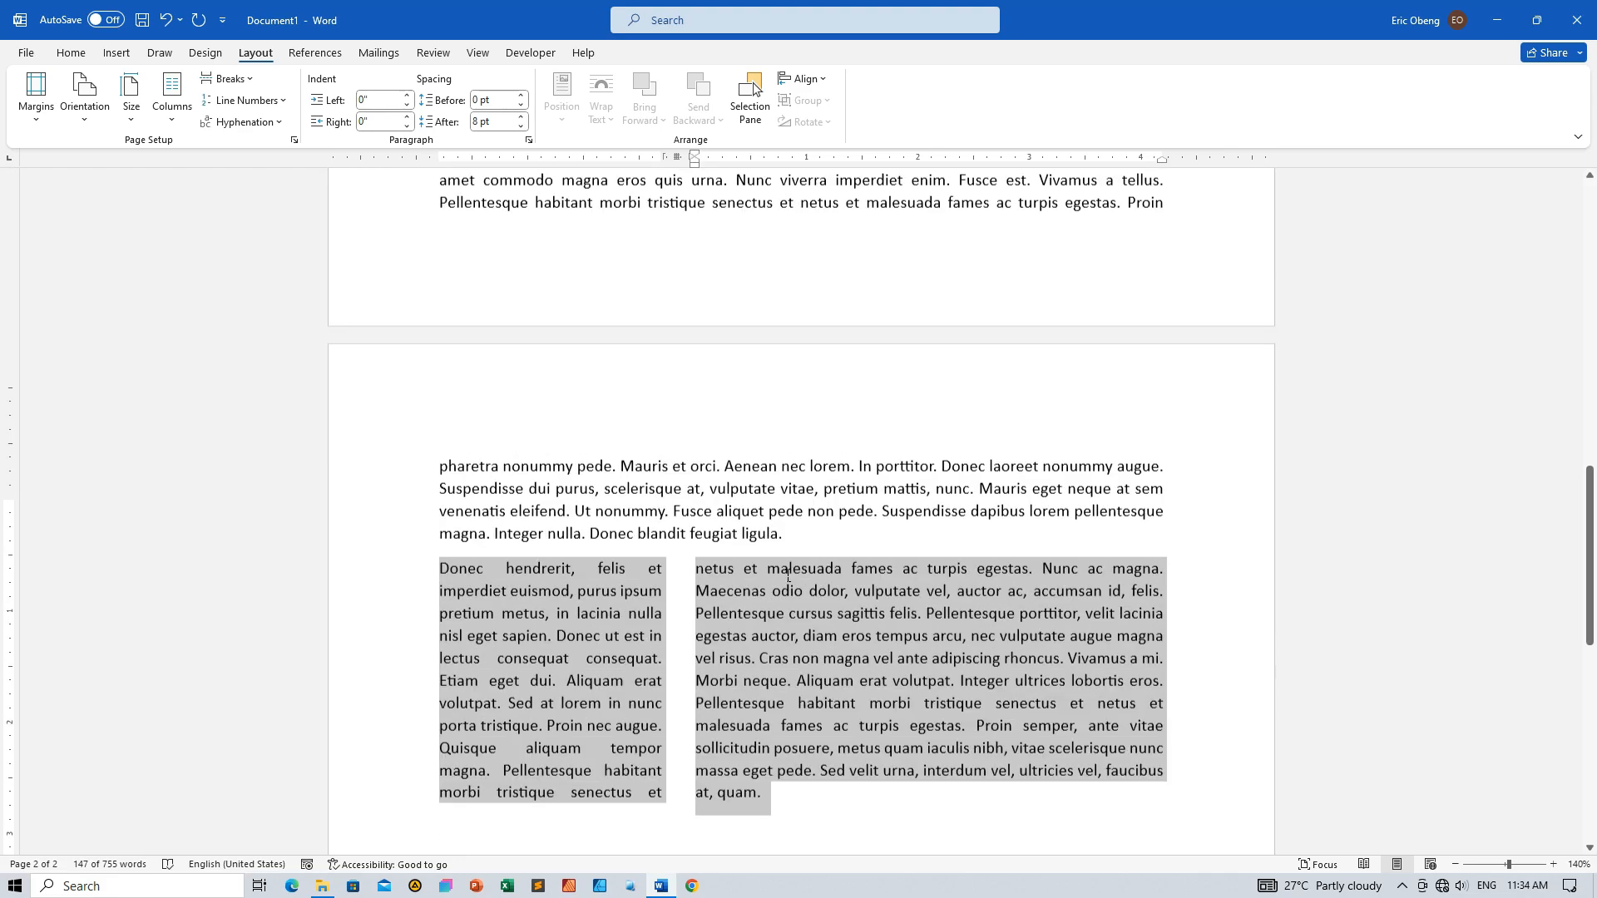
scroll(788, 576, "up", 2)
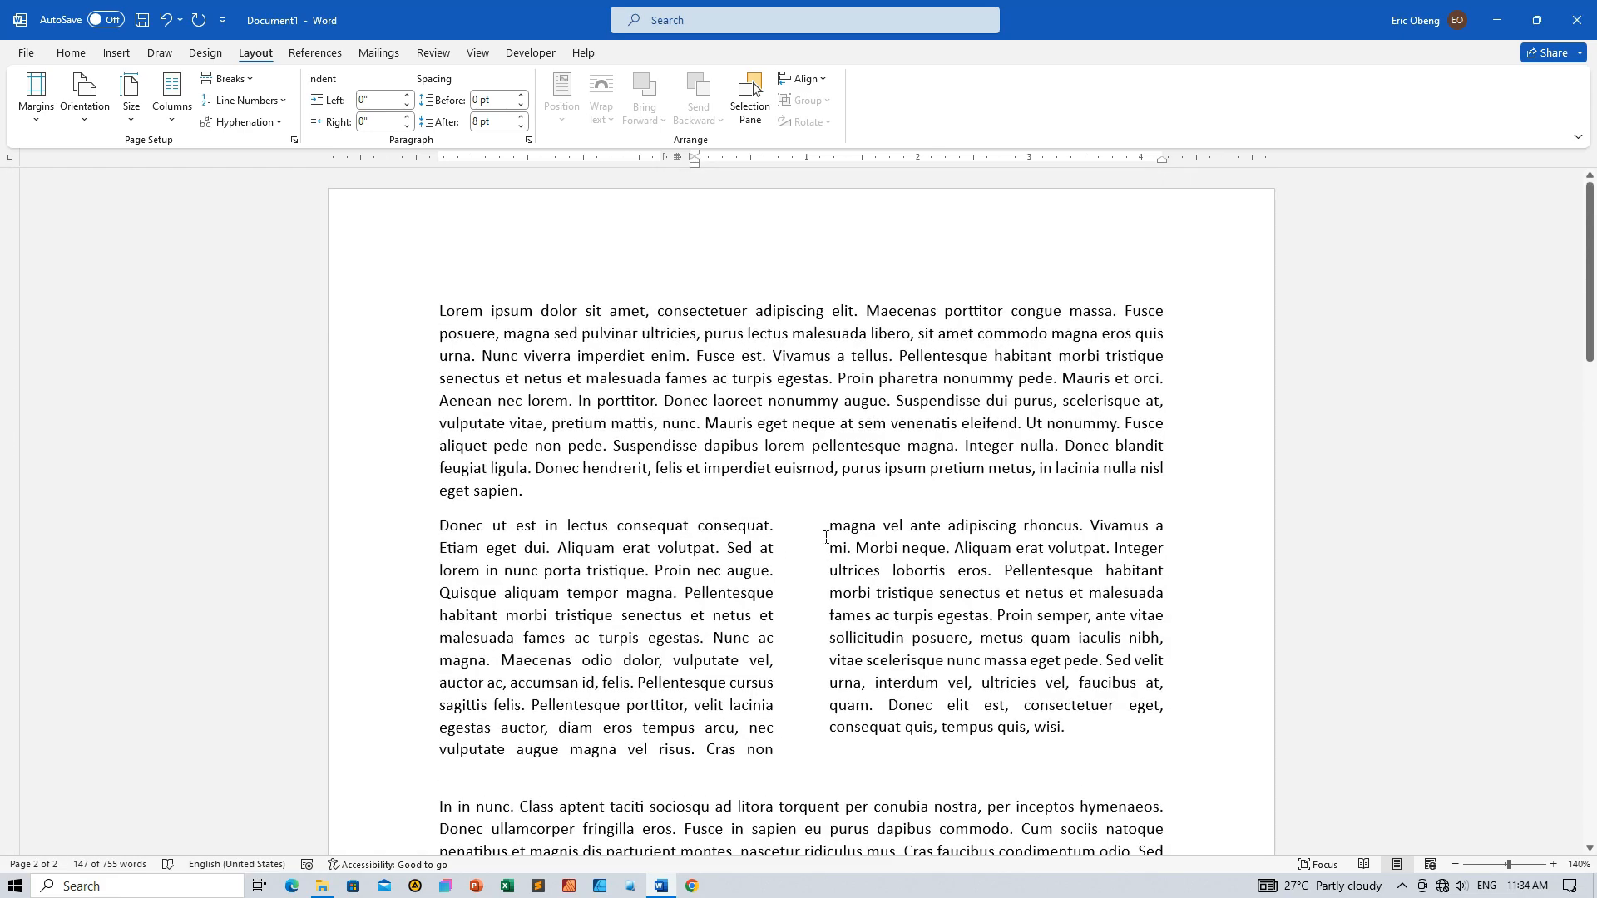
scroll(763, 536, "down", 12)
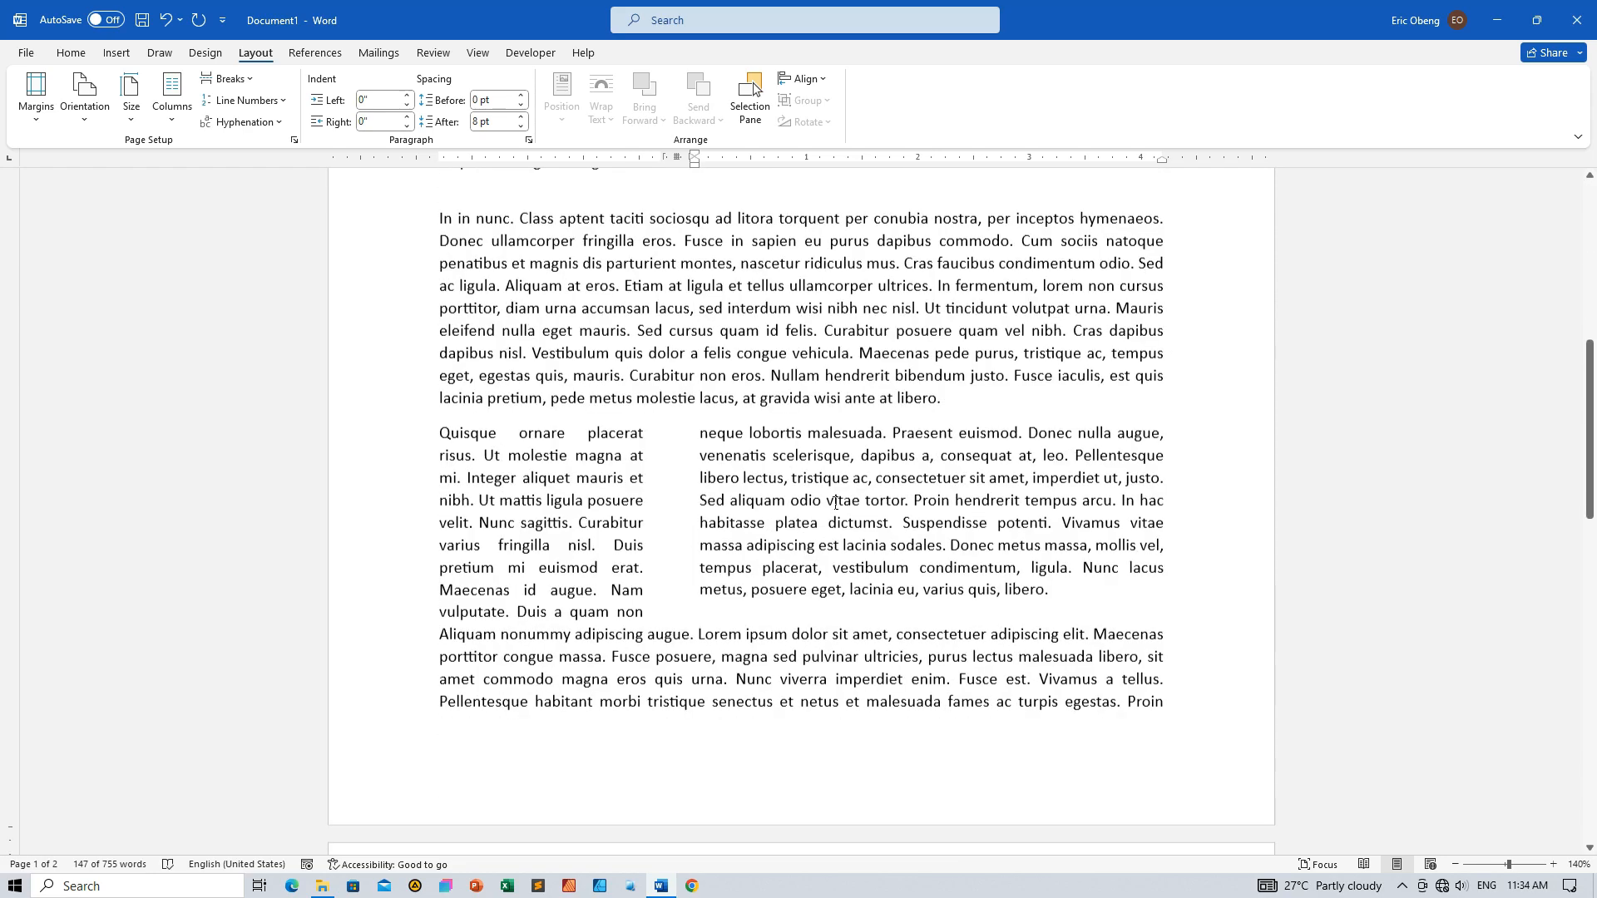
scroll(835, 503, "down", 4)
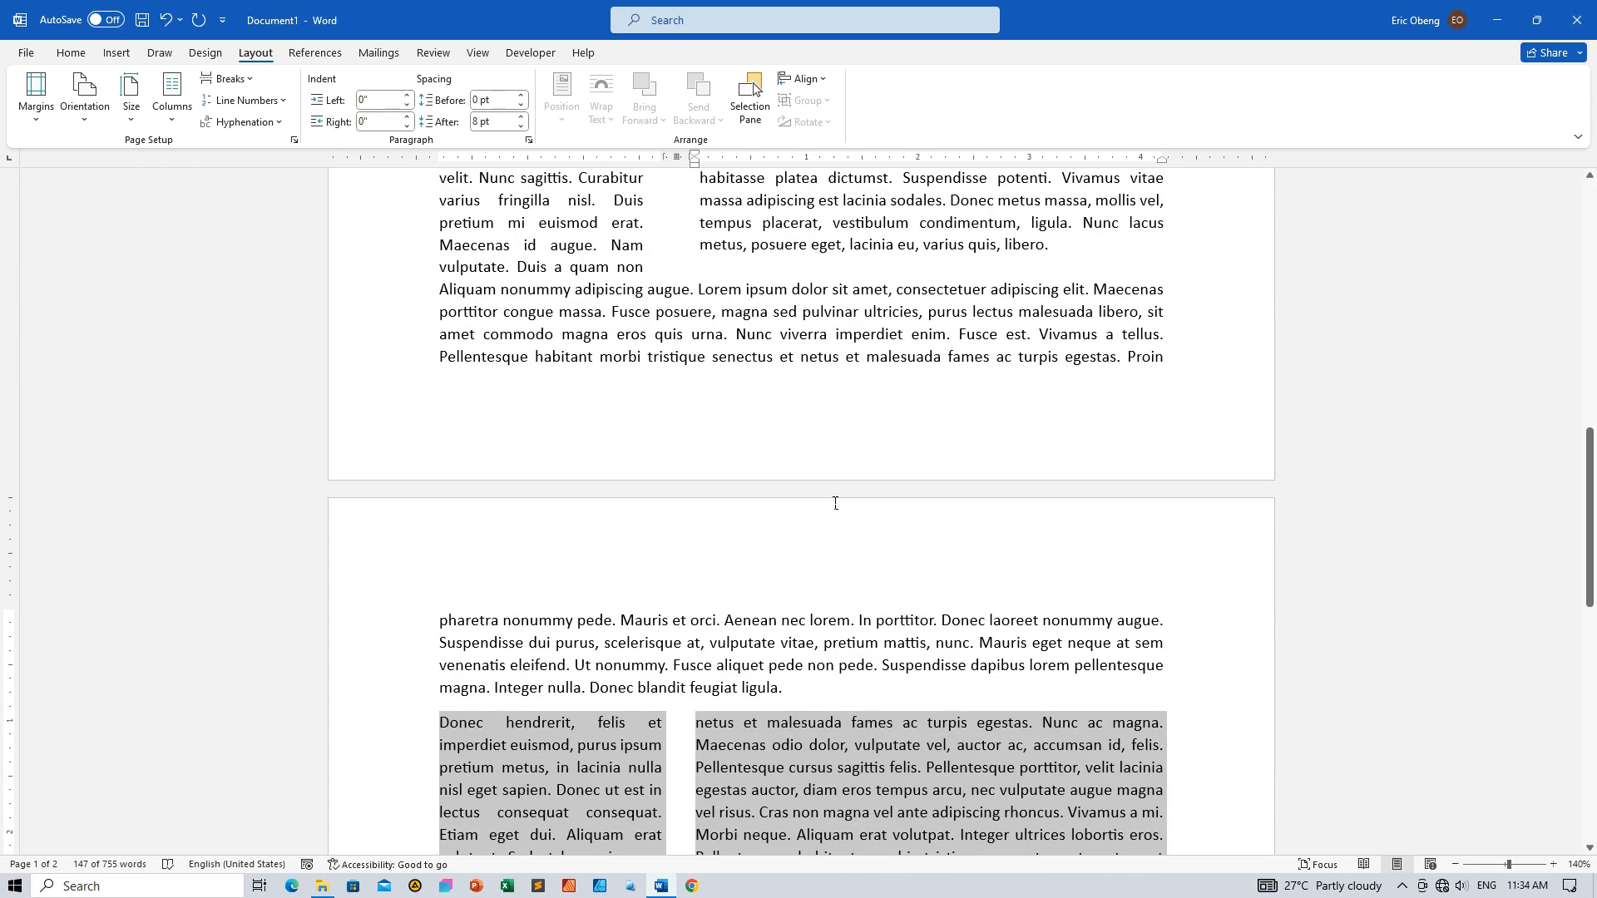
scroll(835, 503, "down", 7)
scroll(835, 509, "up", 10)
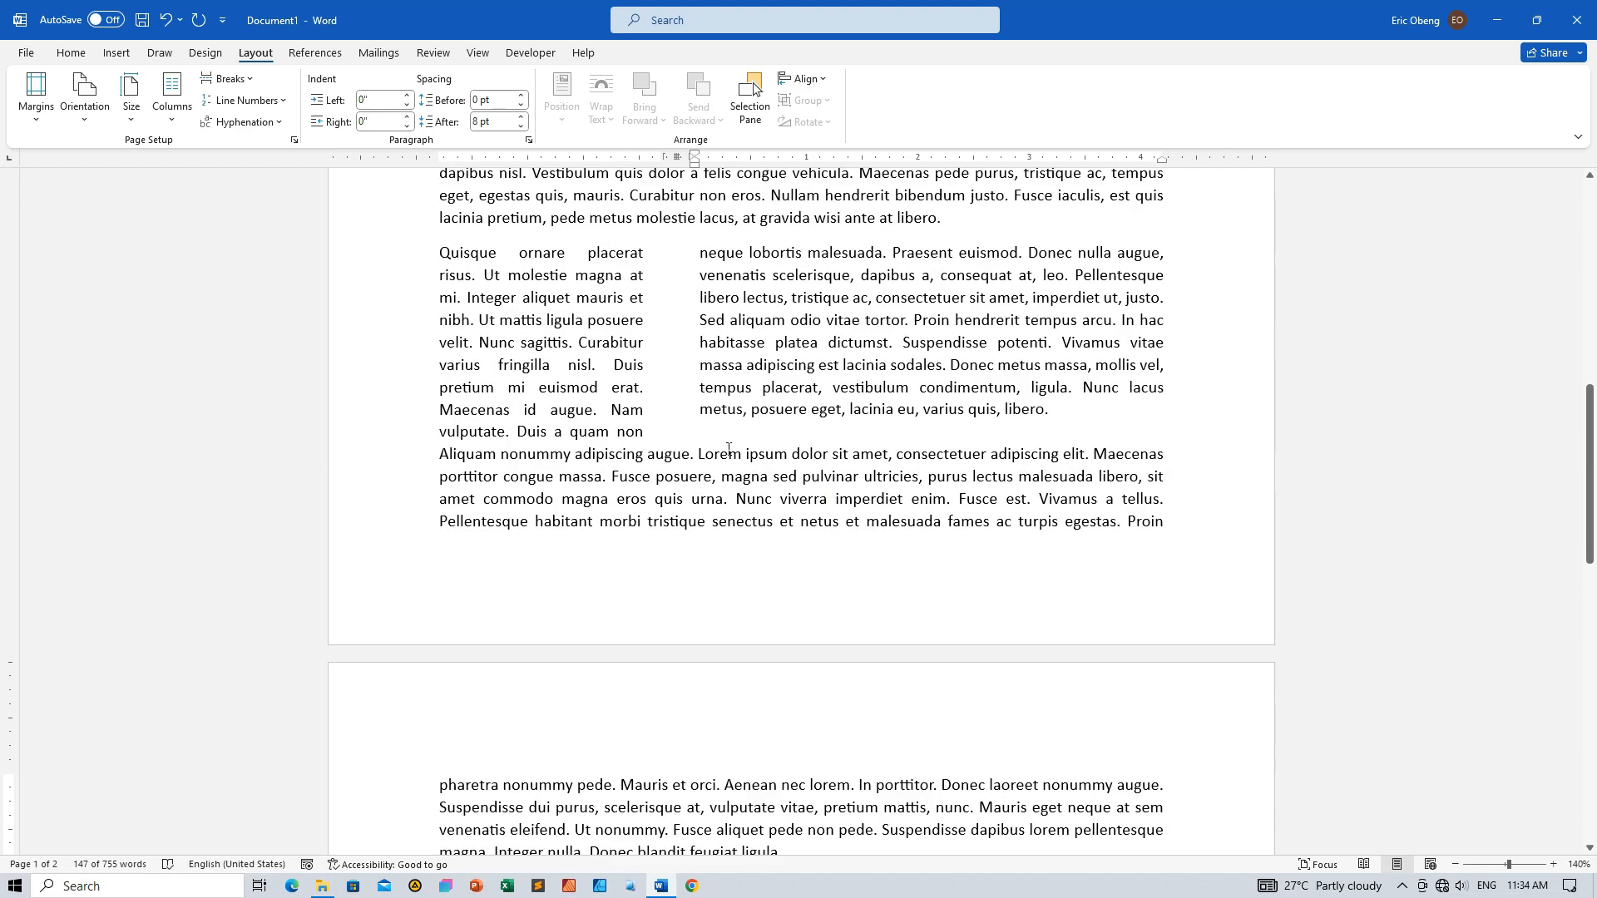